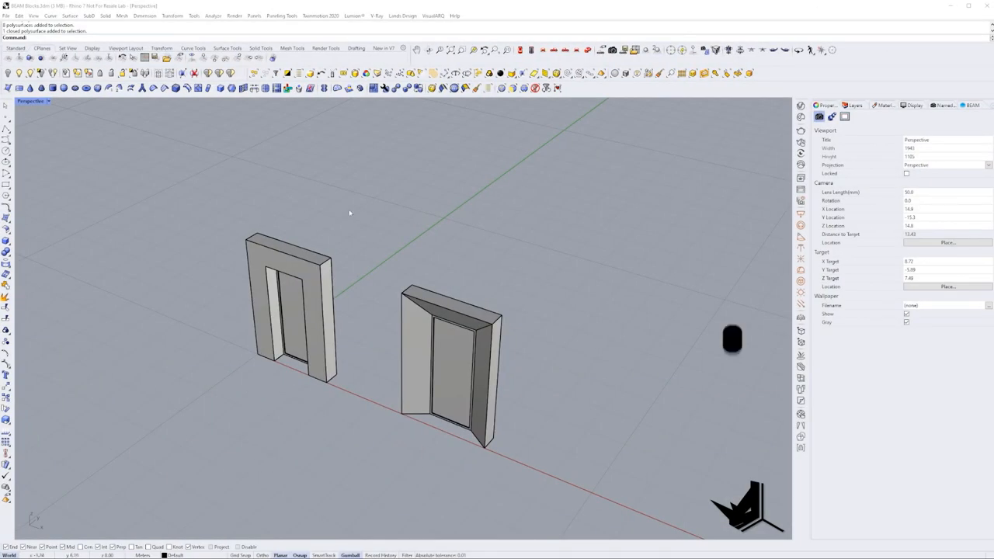
- Show the BEAM plugin panel and check the list of available side panels
click(971, 105)
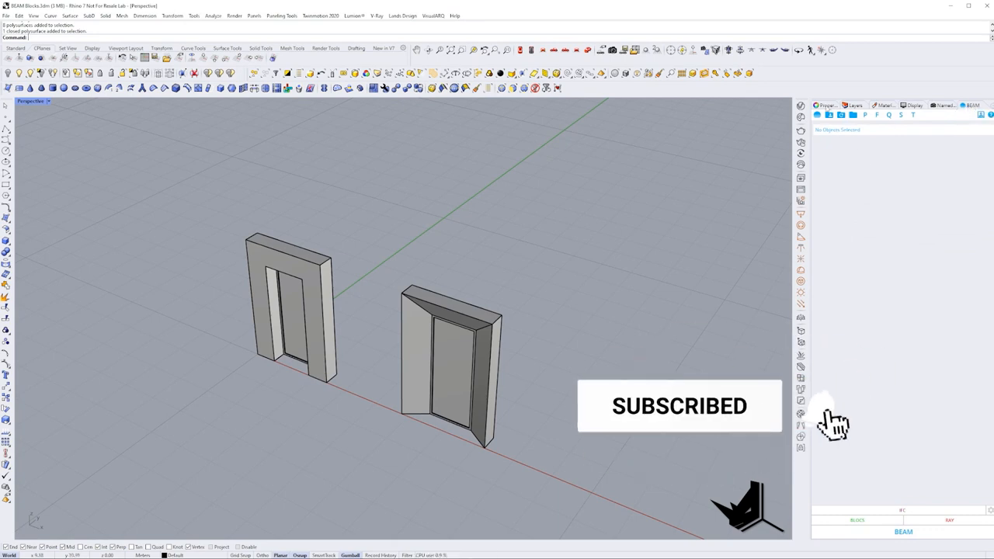
right_click(893, 106)
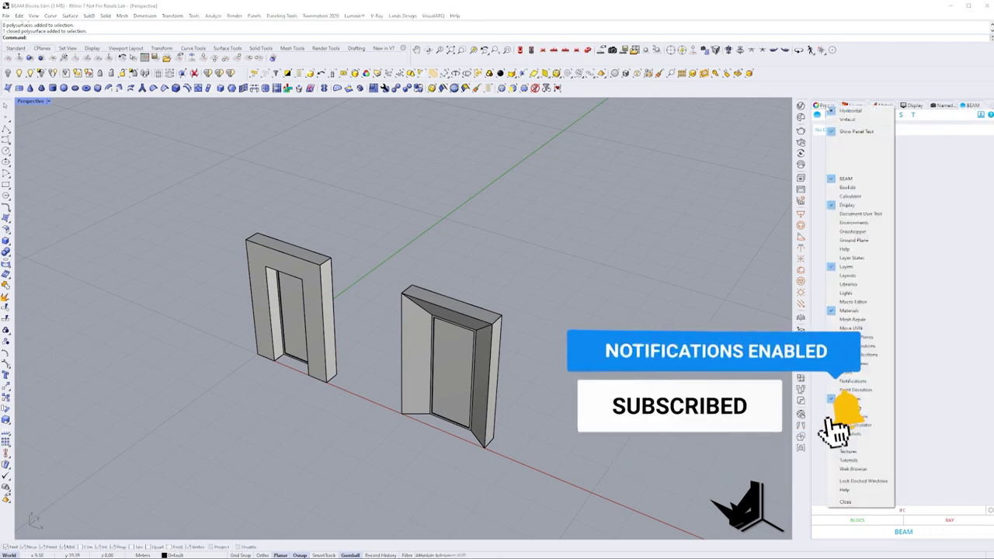
click(859, 180)
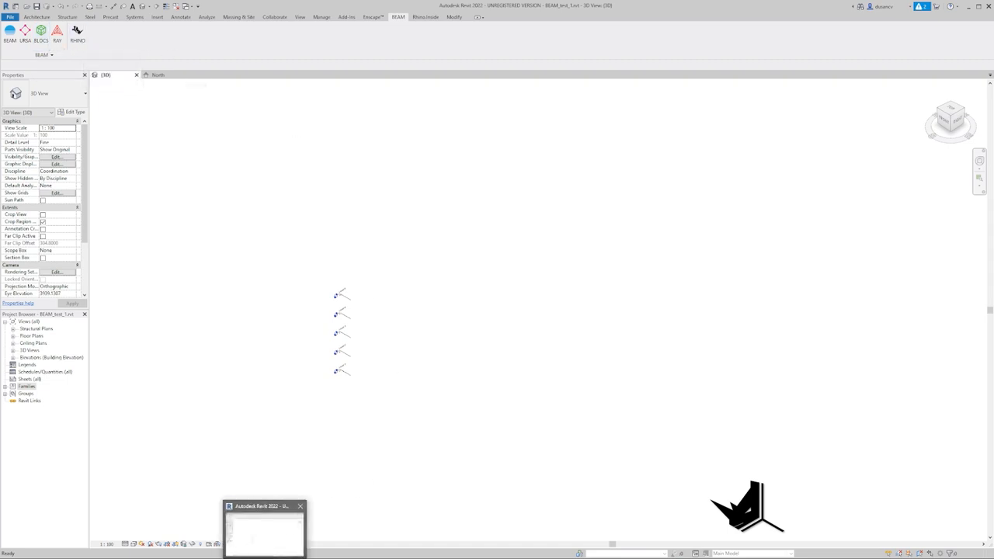
- Return to Rhino and inspect the left door module's frame, panel and properties
click(245, 536)
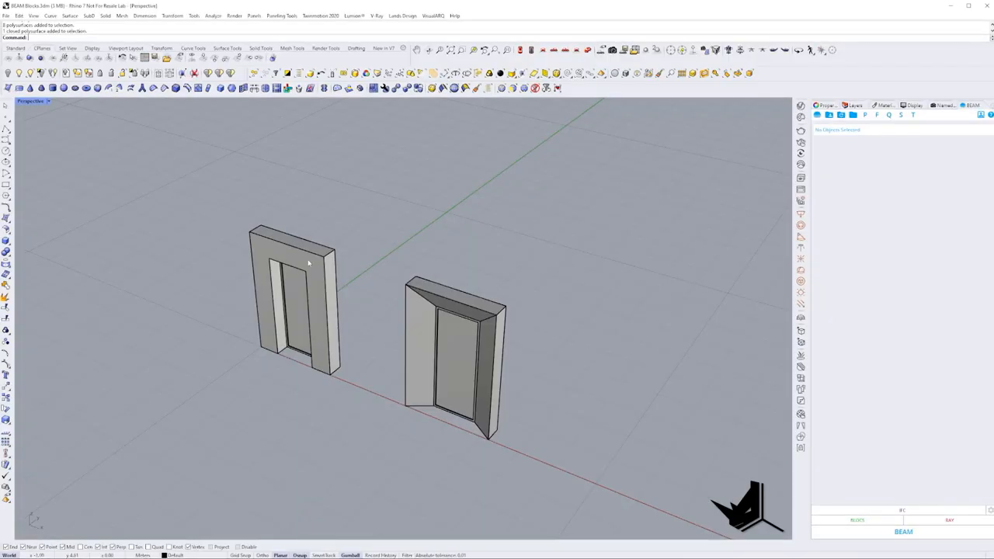
right_drag(308, 264, 342, 276)
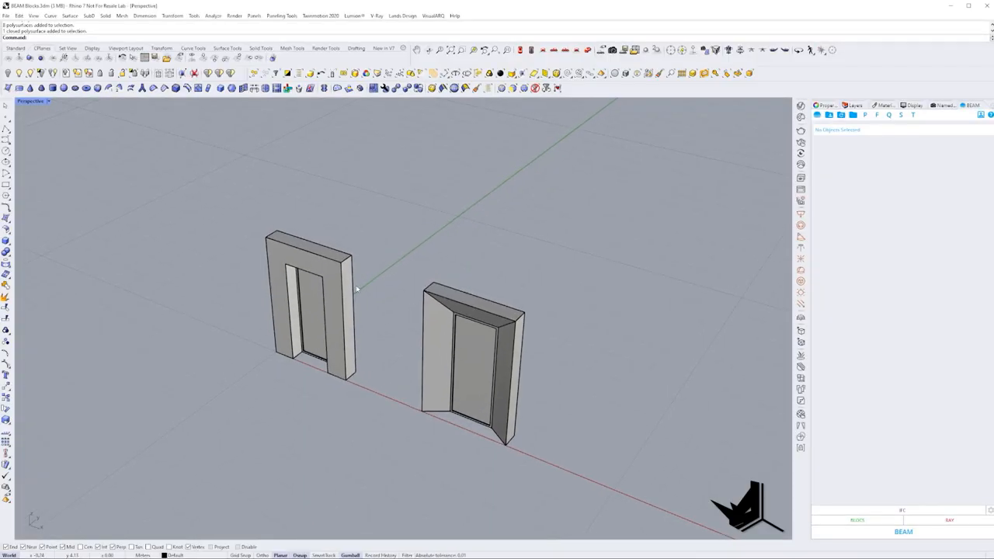
click(330, 279)
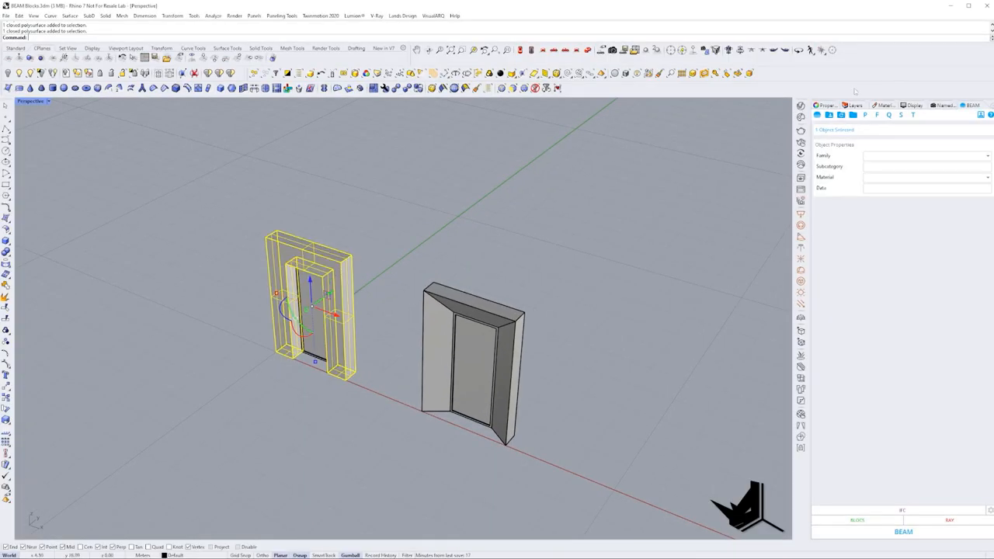
click(822, 105)
click(365, 217)
ctrl+shift+click(315, 295)
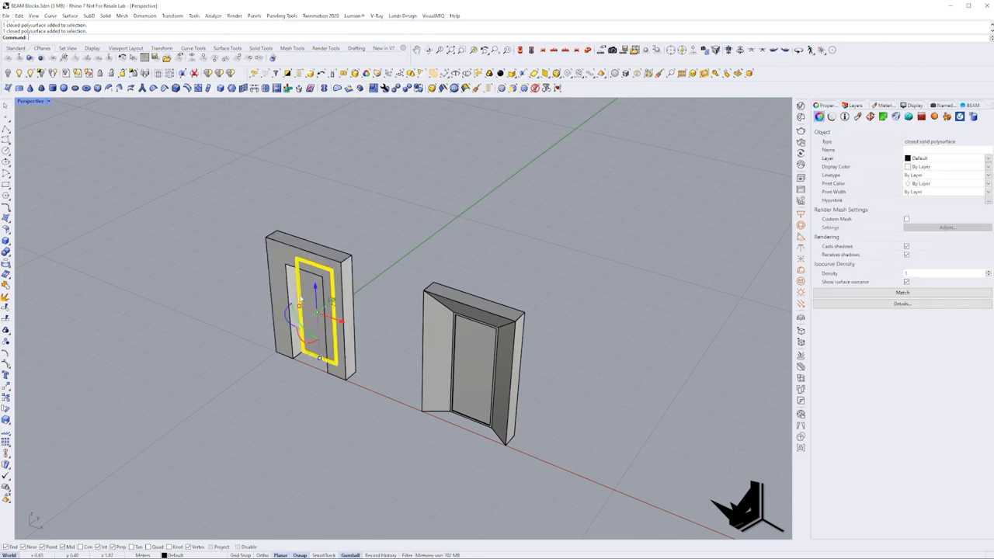
scroll(315, 295, up, 6)
ctrl+shift+click(310, 254)
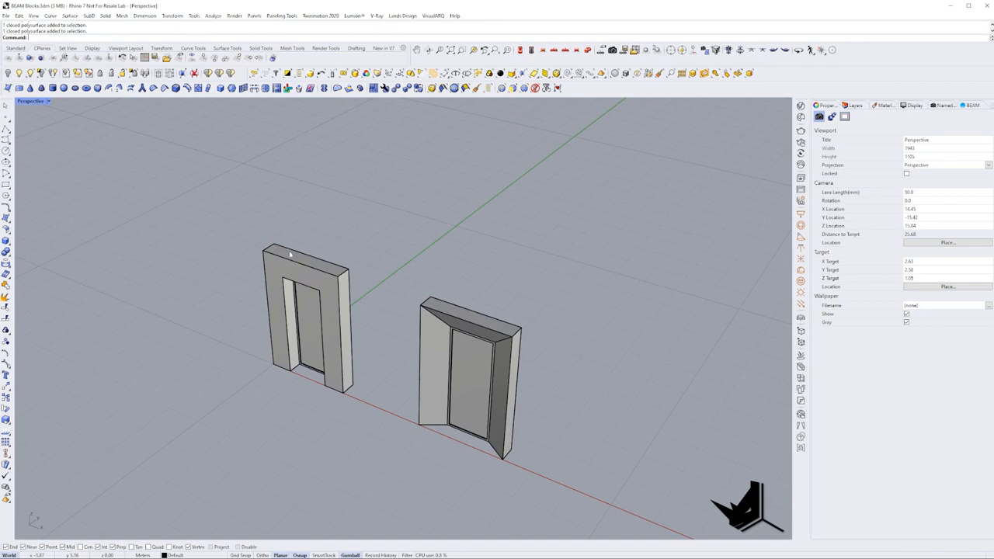
right_drag(305, 275, 291, 280)
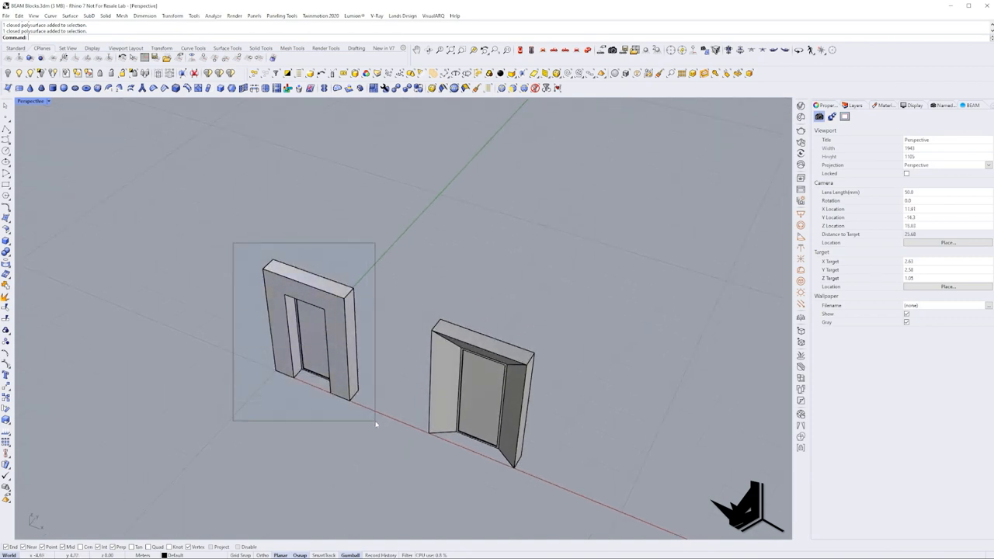
- Make the left door module into a block with its base point at the bottom corner
drag(376, 424, 375, 423)
right_drag(367, 414, 345, 397)
text(Block)
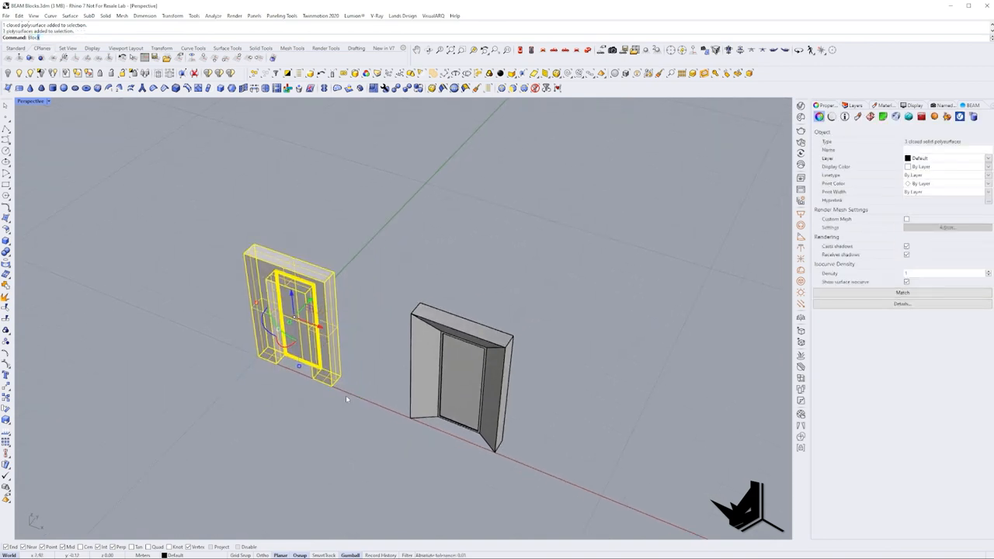
key(Return)
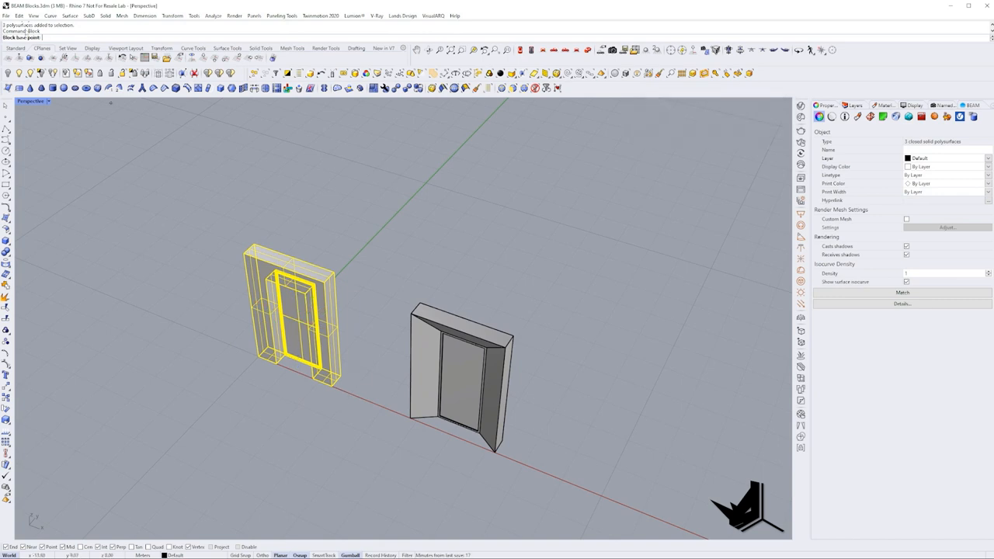
click(252, 359)
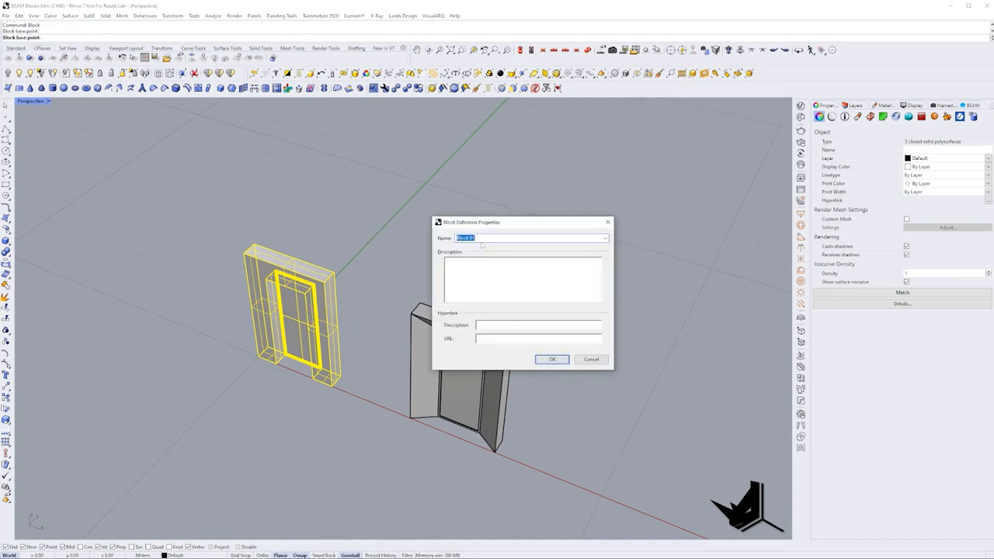
drag(491, 223, 419, 133)
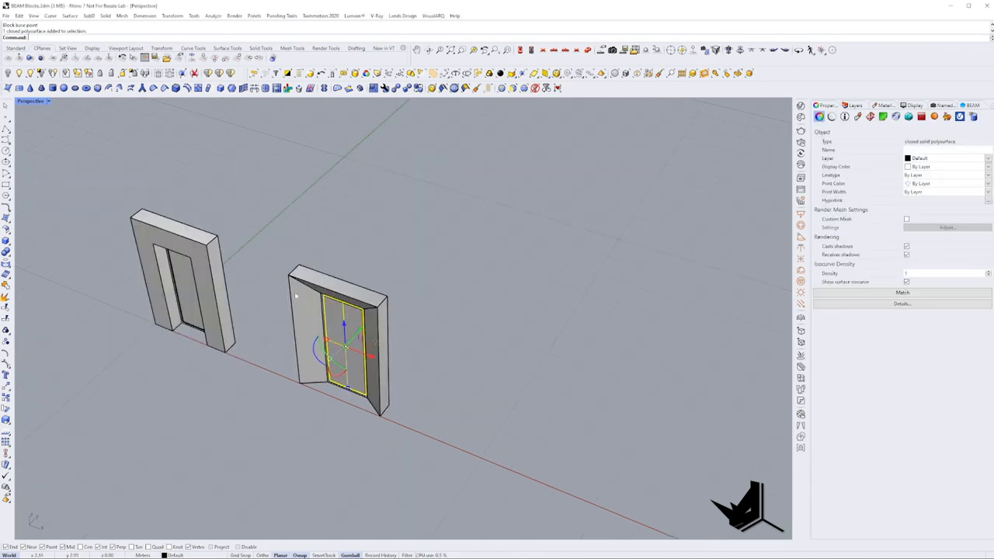
- Make the second door module into its own block based at its bottom corner
click(342, 280)
key(Escape)
scroll(234, 233, up, 3)
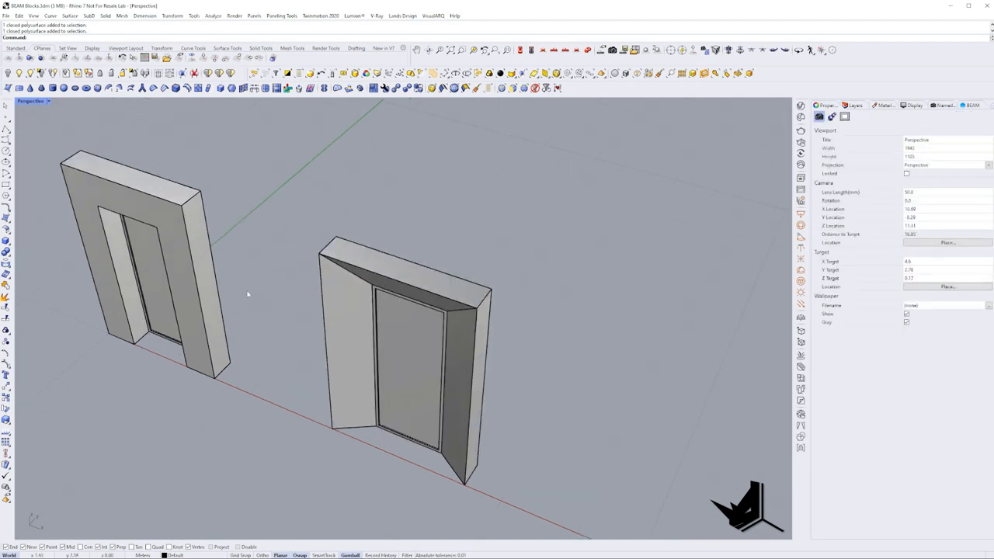
scroll(156, 194, up, 2)
scroll(283, 257, down, 3)
scroll(310, 240, down, 2)
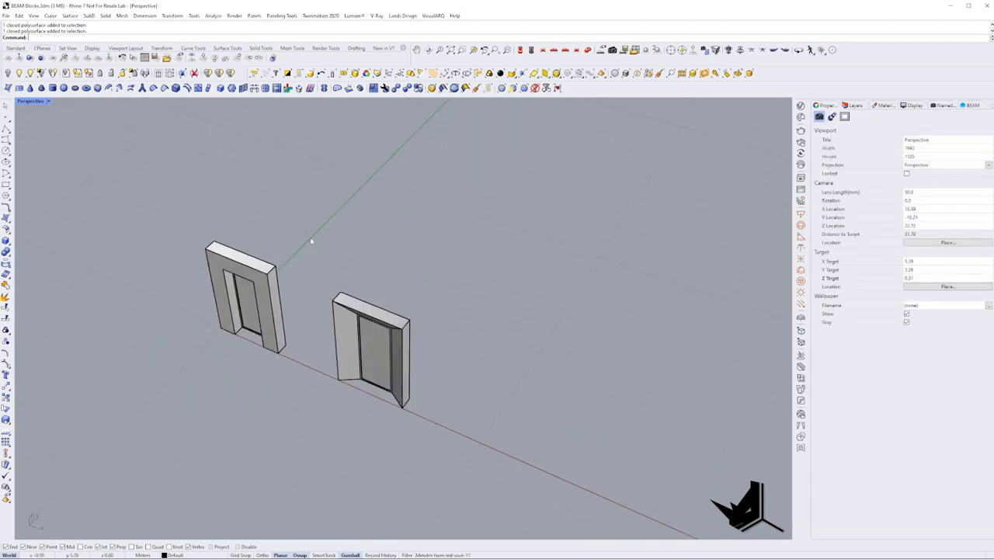
drag(446, 431, 447, 431)
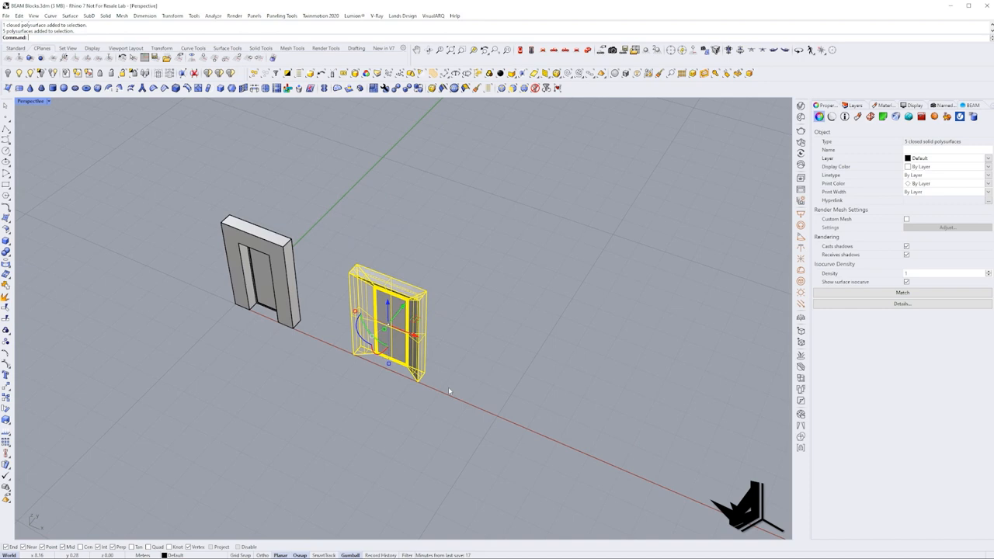
text(Block)
key(Return)
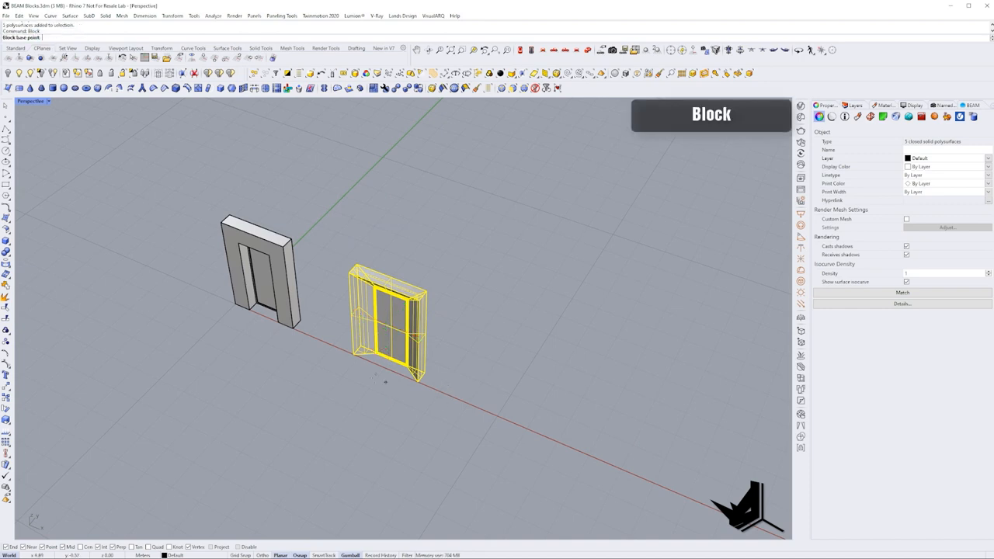
click(354, 358)
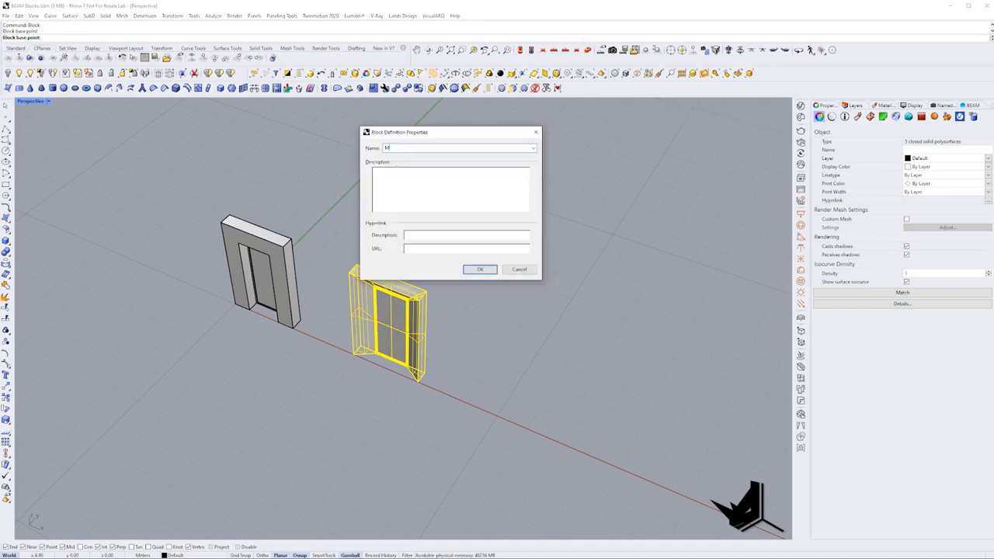
click(479, 269)
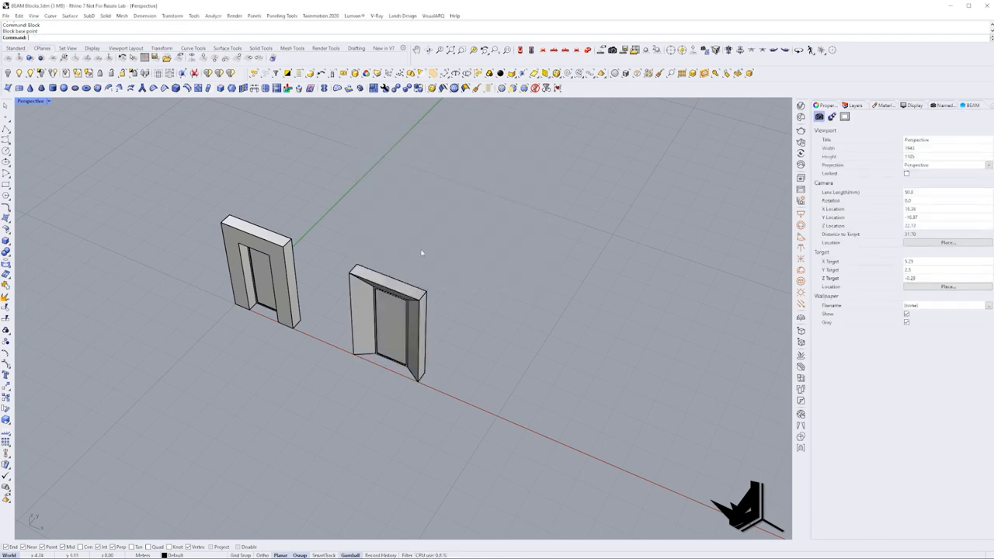
scroll(276, 249, down, 4)
- Copy the first door module block to a new spot with endpoint snaps
click(233, 249)
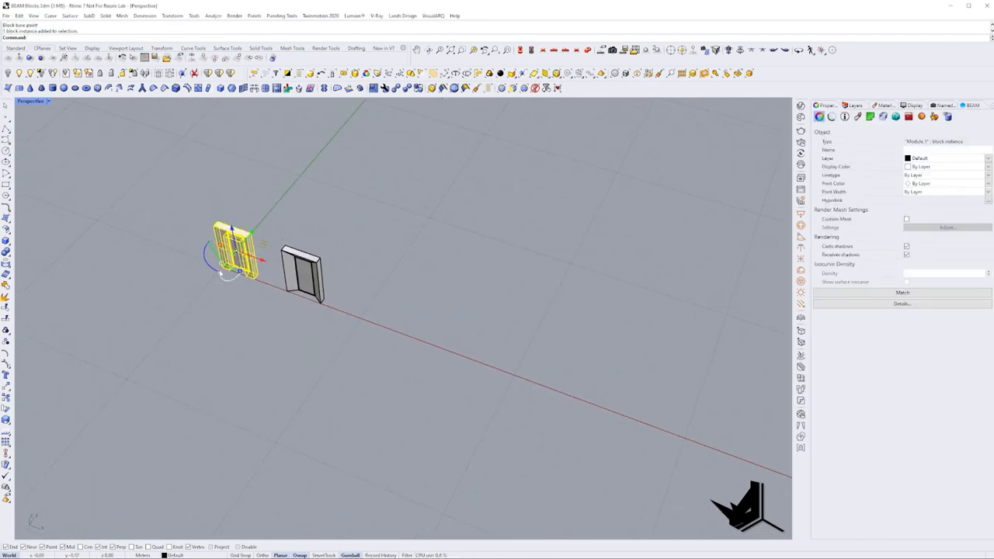
text(copy)
click(224, 268)
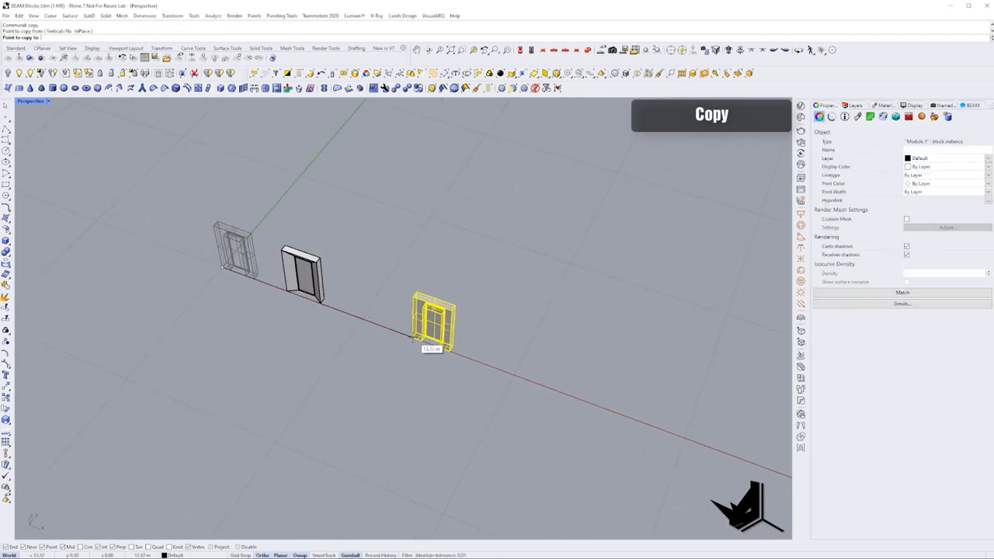
click(431, 342)
key(Return)
scroll(310, 307, up, 5)
click(314, 295)
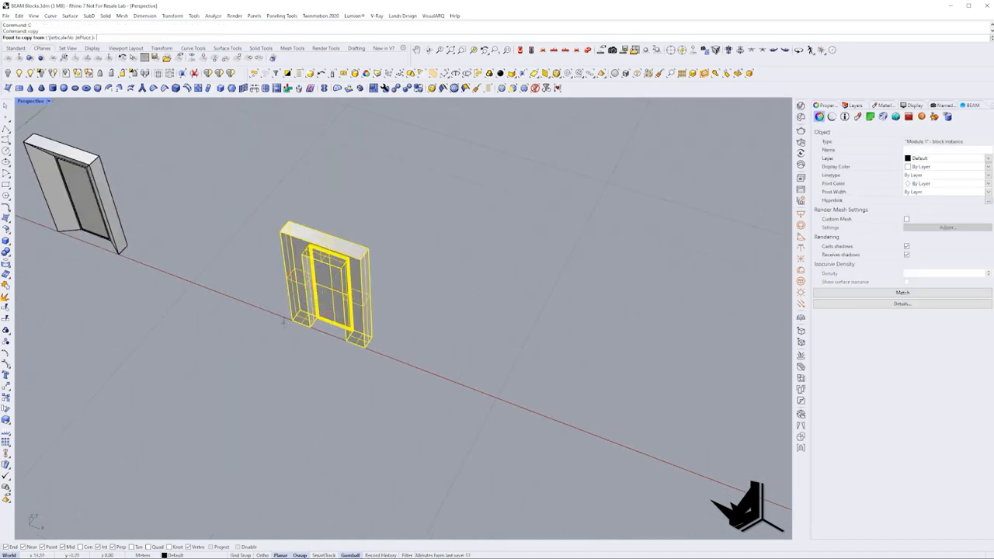
- Copy the module side by side to form a row of six modules
key(ctrl+c)
click(292, 318)
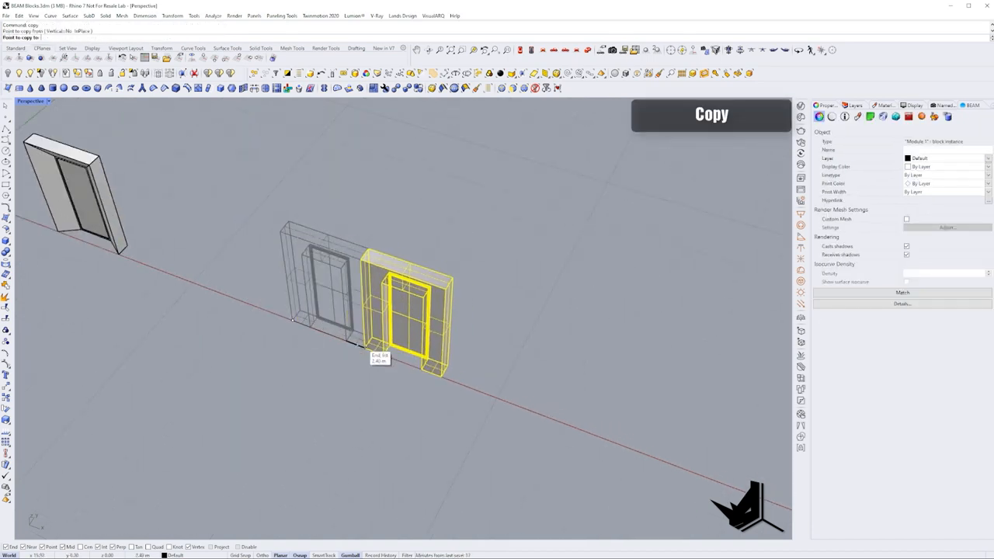
click(373, 354)
click(353, 296)
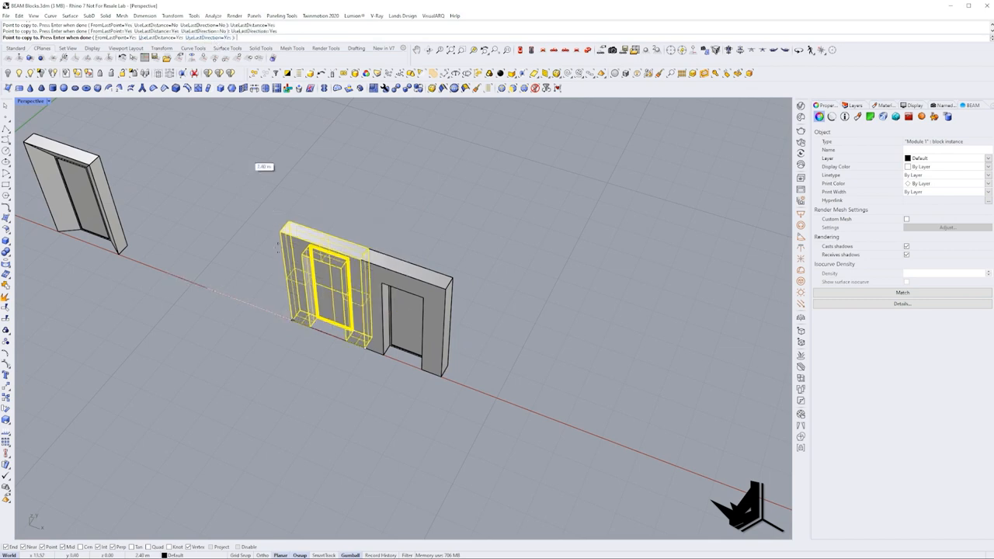
click(381, 287)
click(420, 311)
click(590, 470)
key(Return)
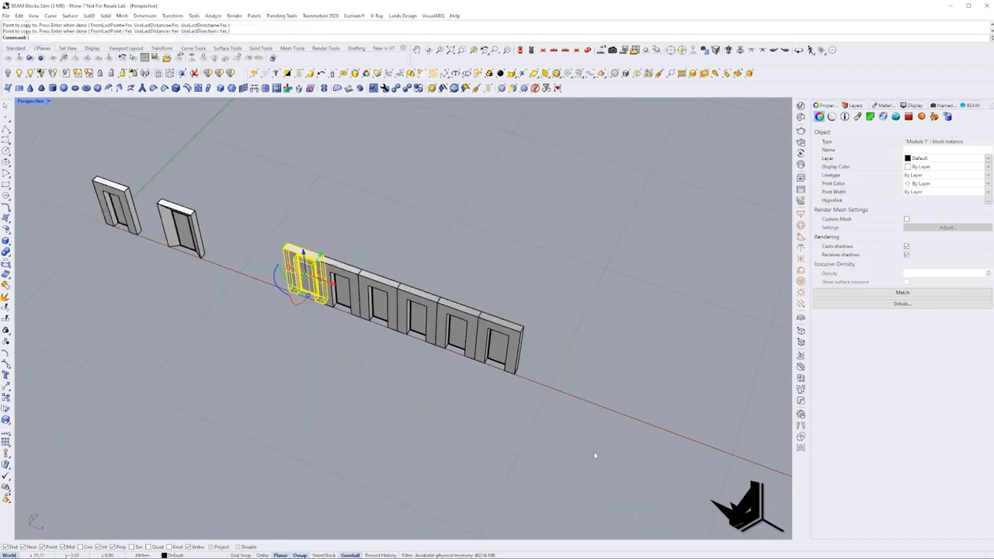
key(Escape)
right_drag(590, 466, 508, 410)
- Stack three copies of the row on top to make a four-row wall
drag(233, 217, 532, 272)
scroll(532, 272, up, 2)
key(ctrl+c)
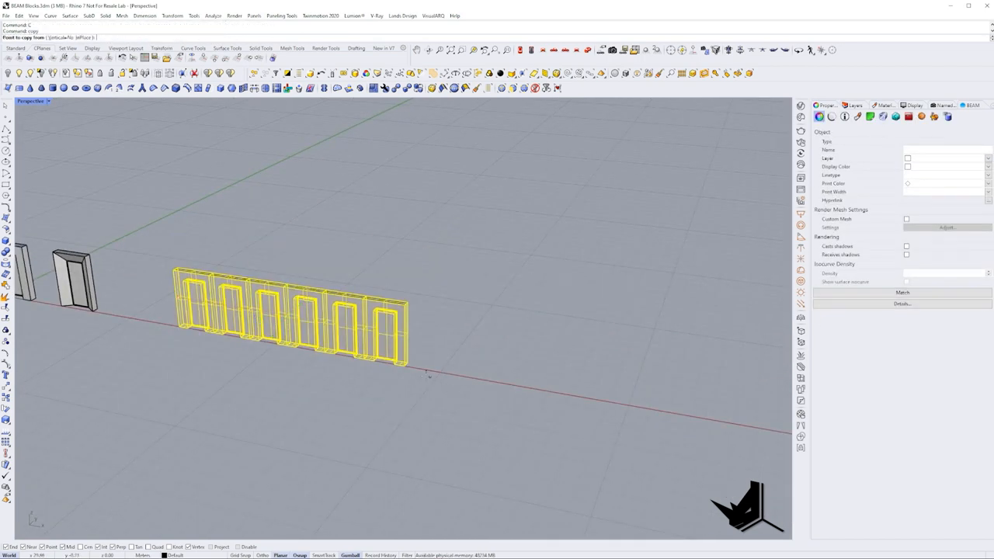
click(404, 369)
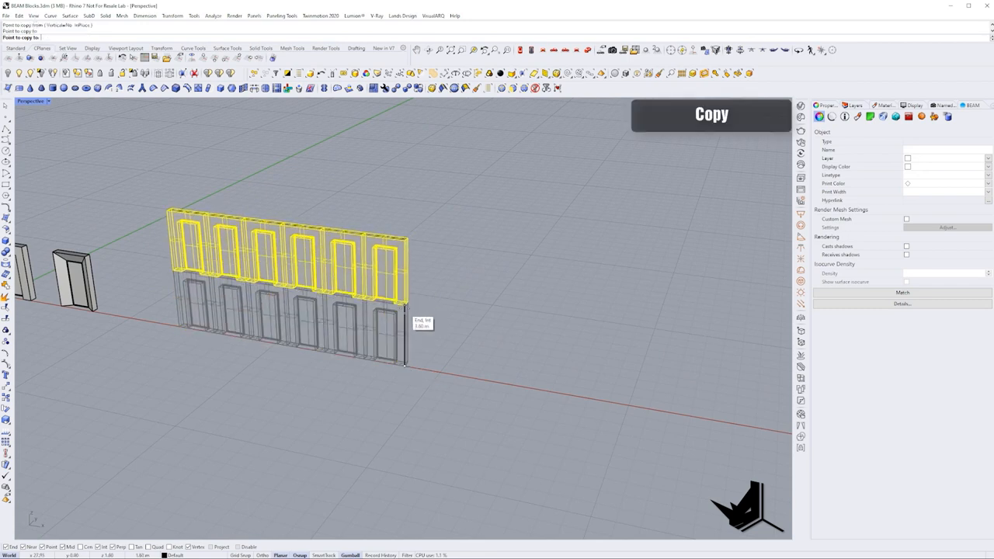
click(408, 299)
click(408, 237)
click(407, 175)
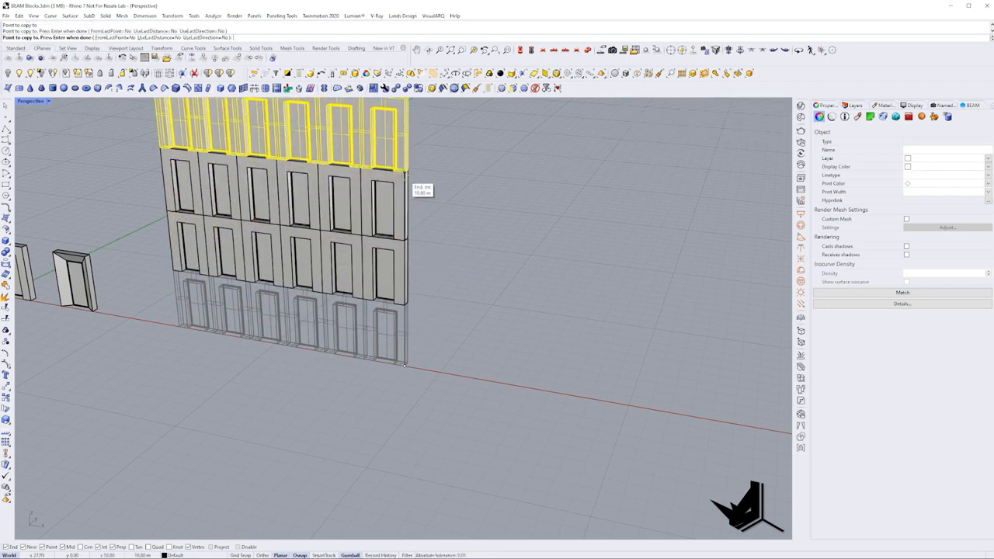
key(Return)
scroll(319, 250, down, 3)
scroll(319, 250, up, 1)
- Copy the second door module over to start a new wall
click(210, 241)
key(ctrl+c)
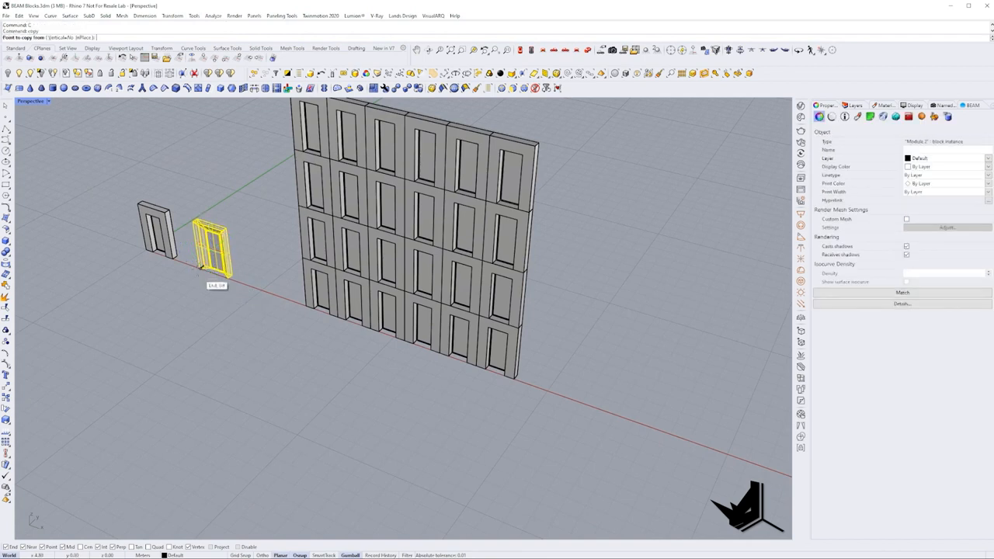
click(218, 276)
click(536, 377)
key(Return)
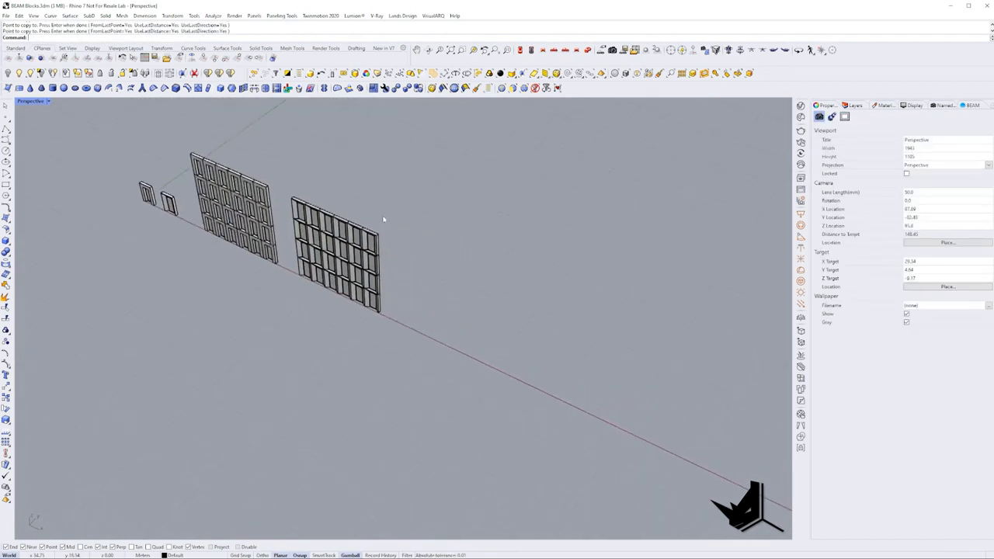
scroll(393, 211, up, 3)
scroll(334, 225, up, 2)
- Shift-select Module 2 blocks from the right wall and copy them to a third wall
mouse_move(334, 280)
right_down()
mouse_move(378, 272)
mouse_move(372, 288)
right_up()
click(353, 299)
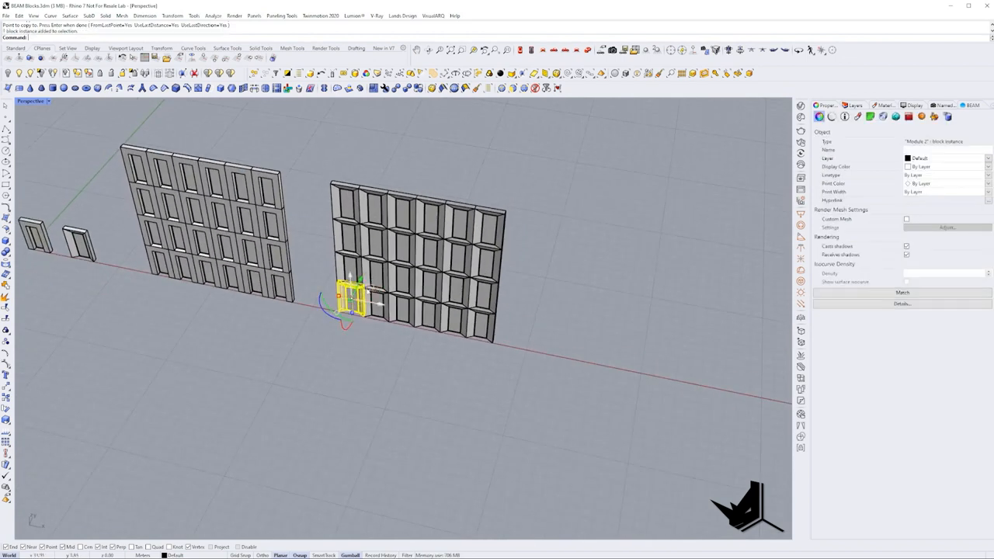
shift+click(378, 273)
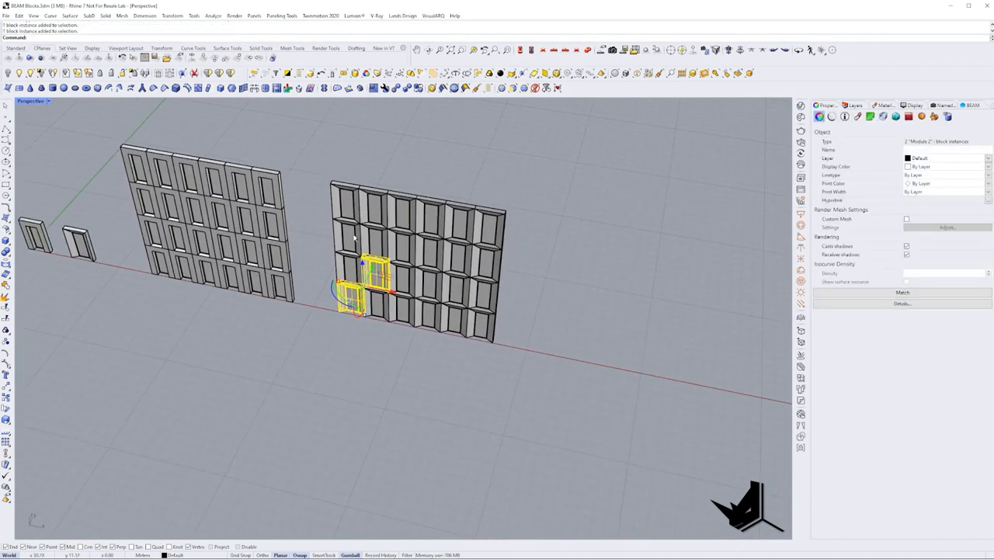
shift+click(458, 289)
shift+click(487, 258)
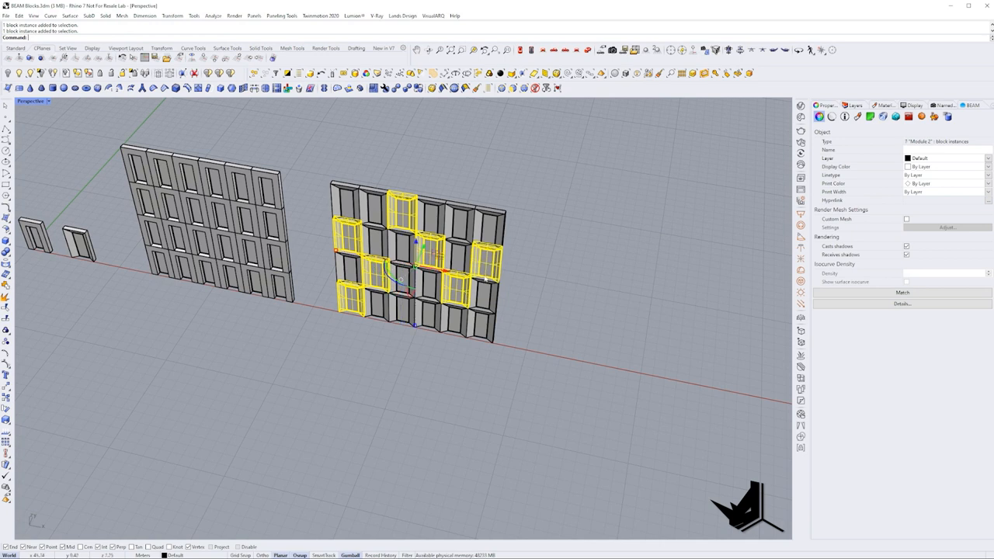
shift+click(481, 329)
right_drag(482, 334, 513, 318)
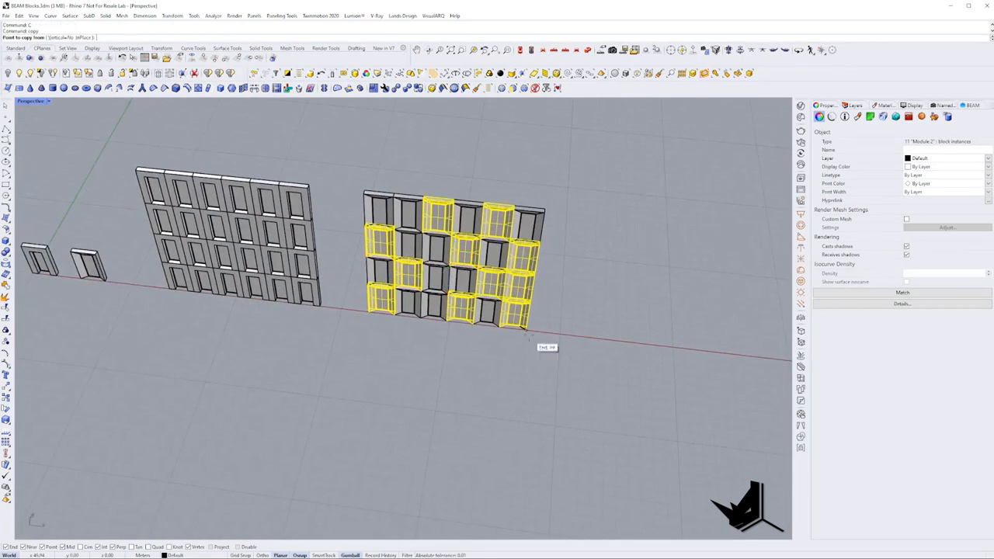
key(ctrl+c)
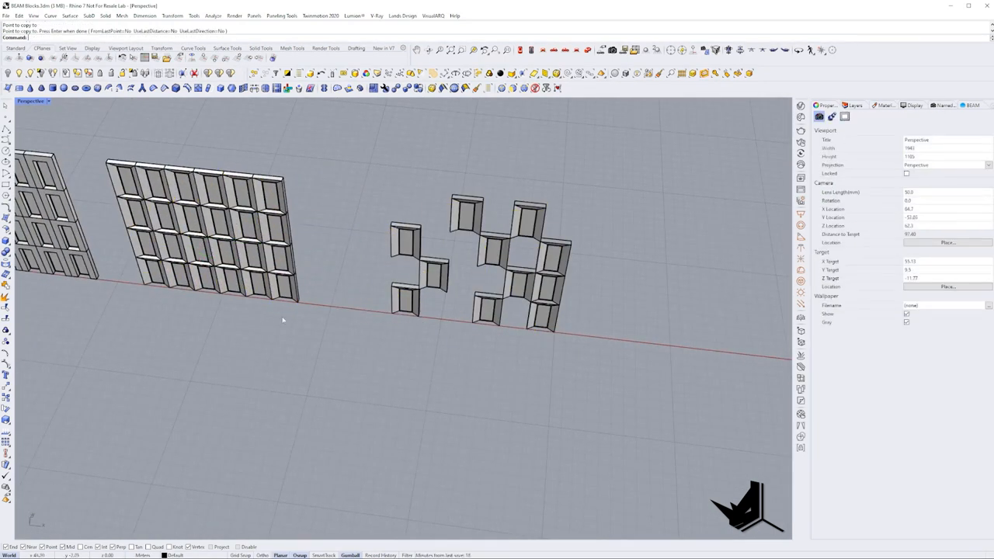
shift+right_drag(283, 319, 426, 334)
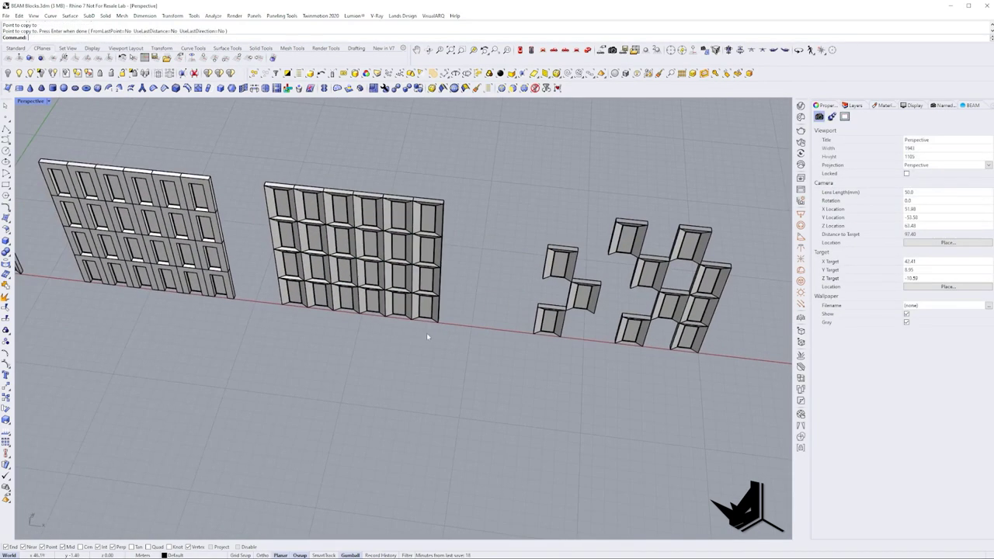
- Copy Module 1 blocks from the left wall into the gaps of the mixed wall
click(195, 286)
shift+click(140, 276)
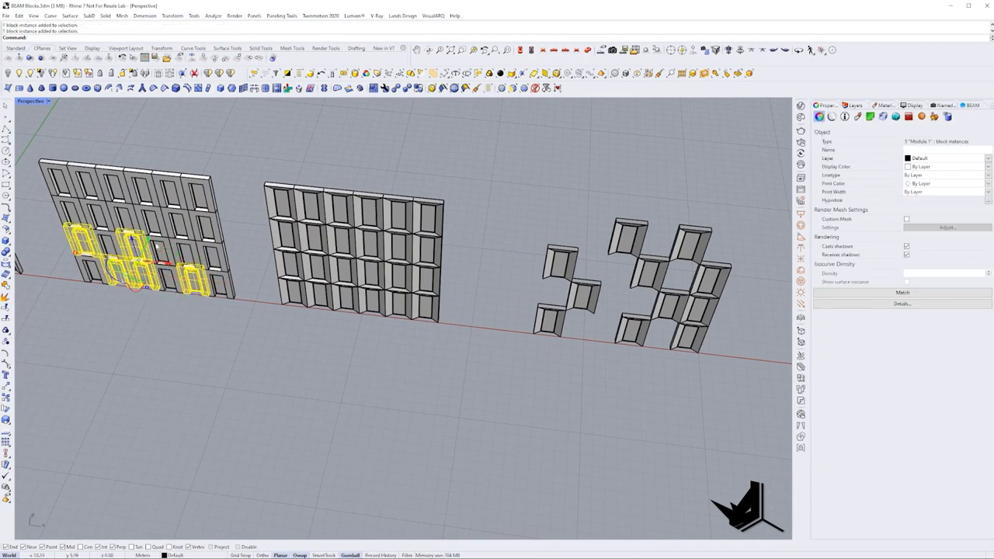
shift+click(185, 233)
shift+click(140, 190)
shift+click(74, 178)
shift+click(109, 217)
key(ctrl+c)
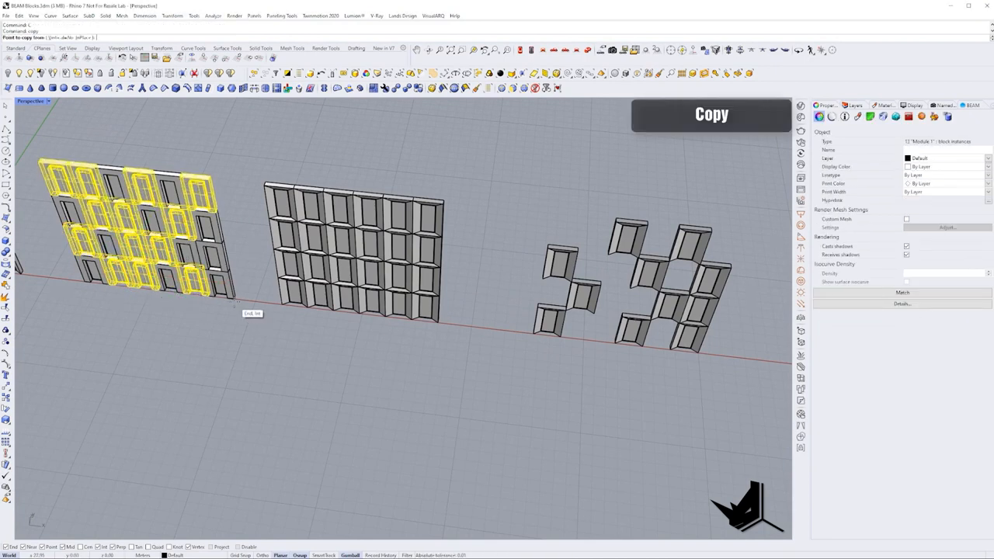
click(255, 315)
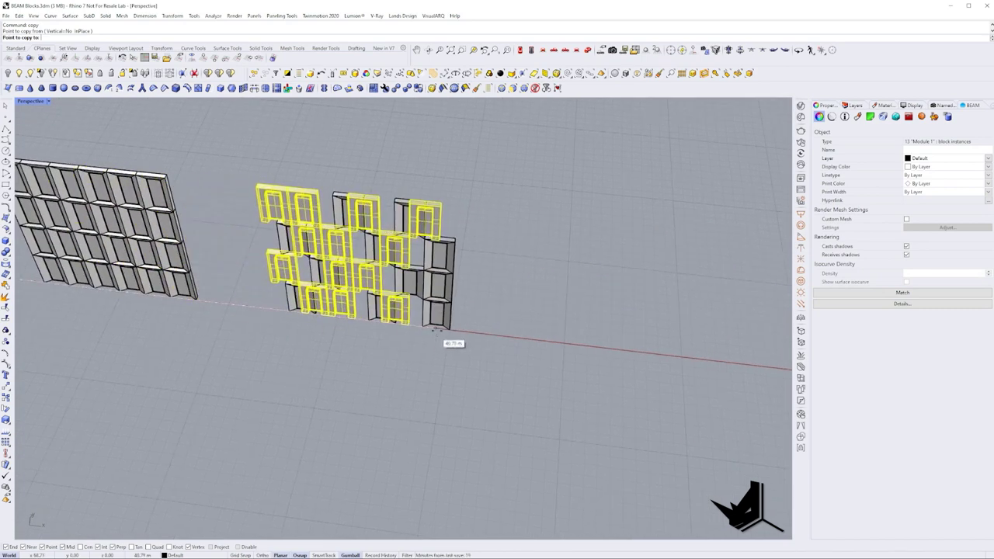
click(466, 342)
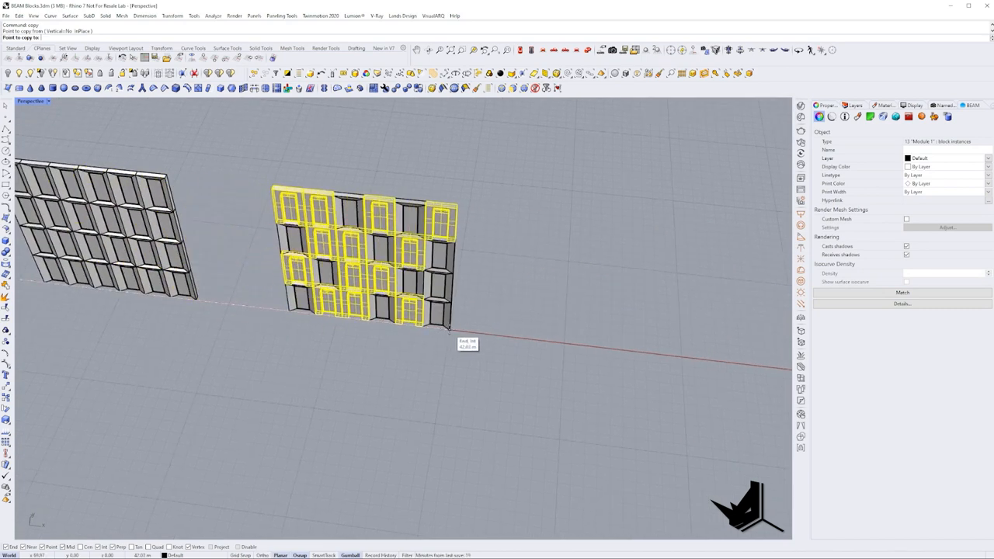
key(Return)
right_drag(326, 245, 348, 283)
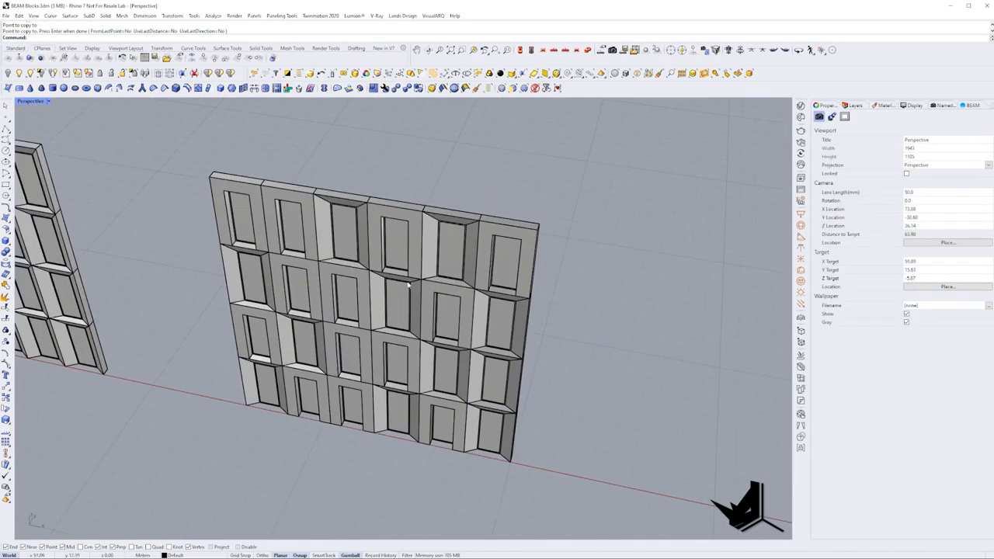
mouse_move(408, 285)
right_down()
mouse_move(325, 264)
mouse_move(420, 288)
mouse_move(298, 315)
right_up()
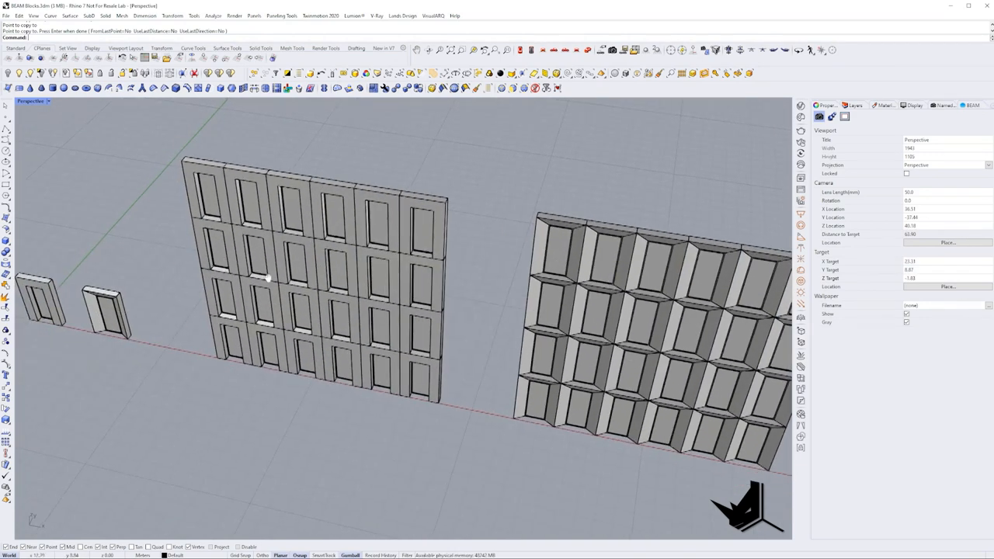
scroll(279, 291, down, 3)
right_drag(310, 279, 349, 257)
scroll(350, 257, down, 3)
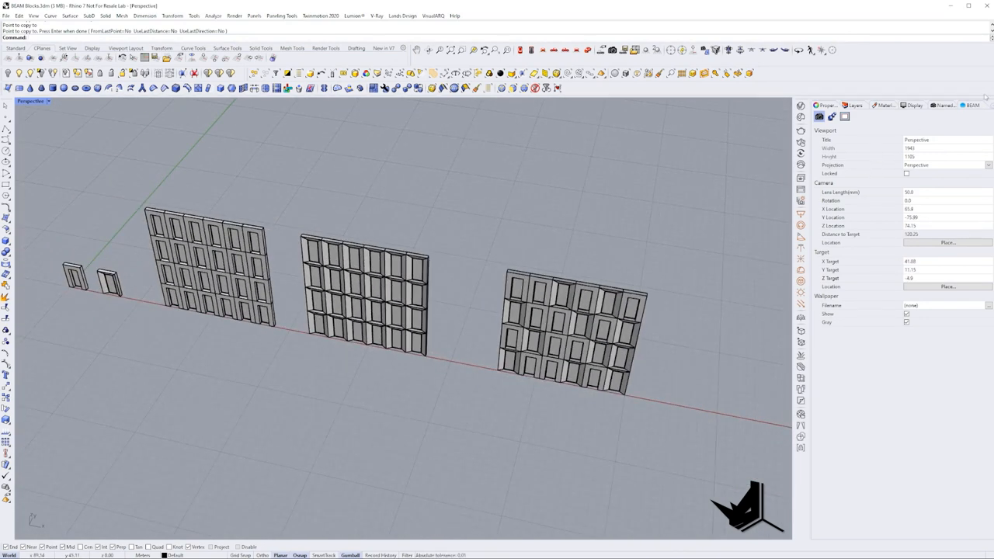
- Inspect Module 1 and Module 2 blocks' Generic Models family info in the BEAM panel
click(818, 105)
scroll(211, 247, up, 3)
scroll(212, 247, up, 4)
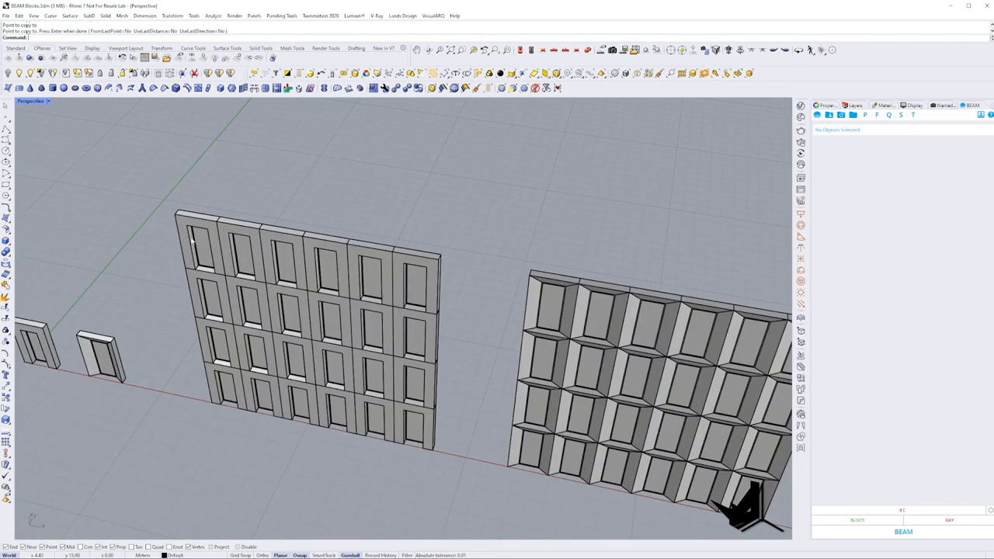
click(192, 243)
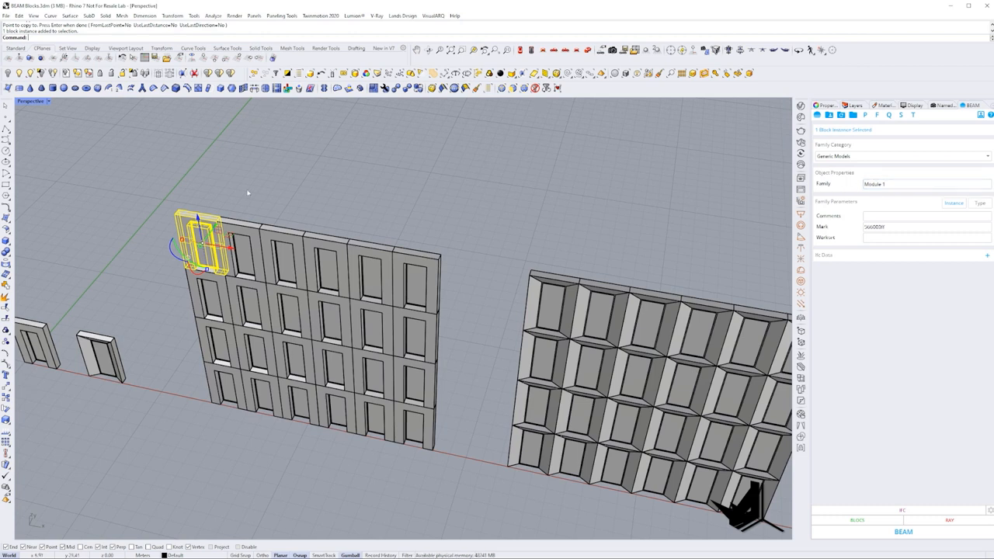
click(424, 276)
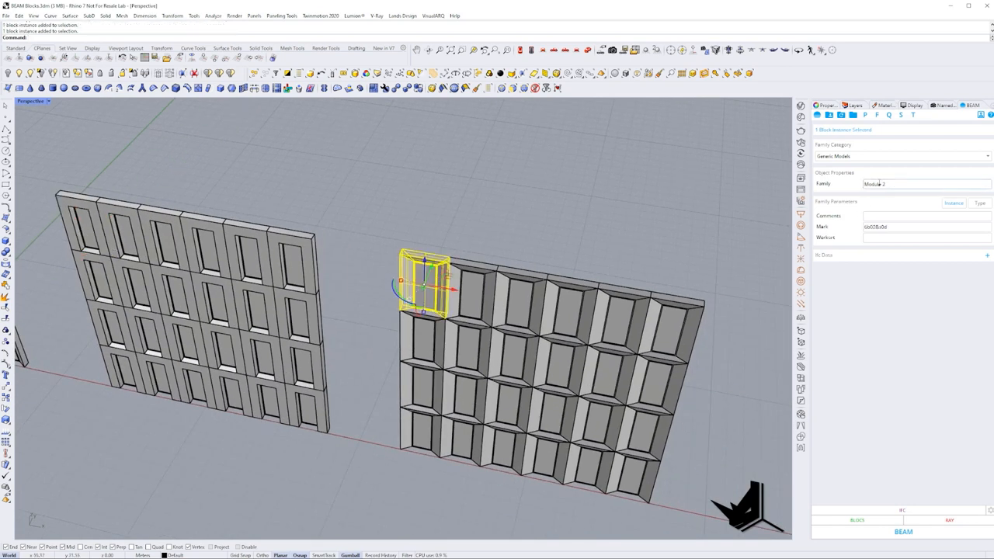
scroll(269, 170, down, 3)
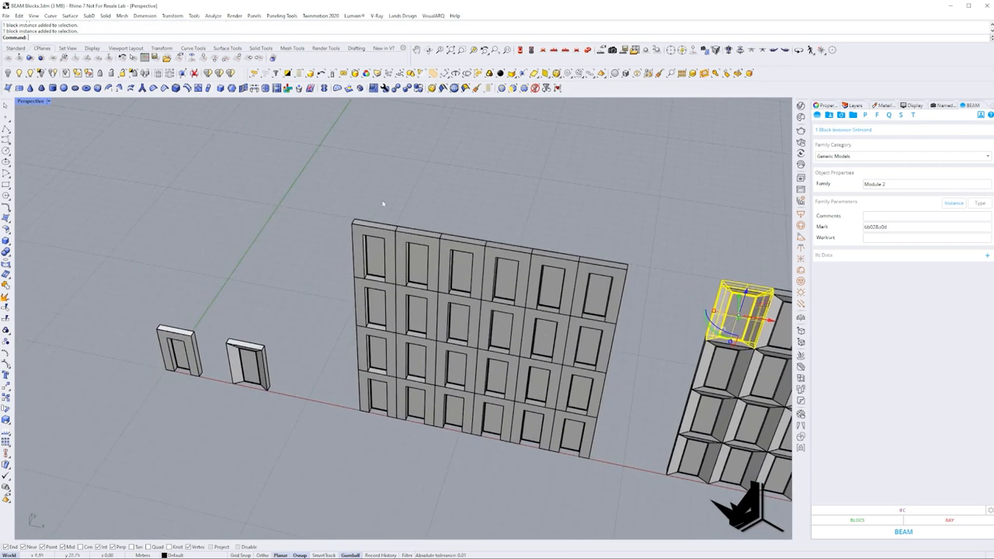
click(365, 240)
scroll(466, 233, up, 3)
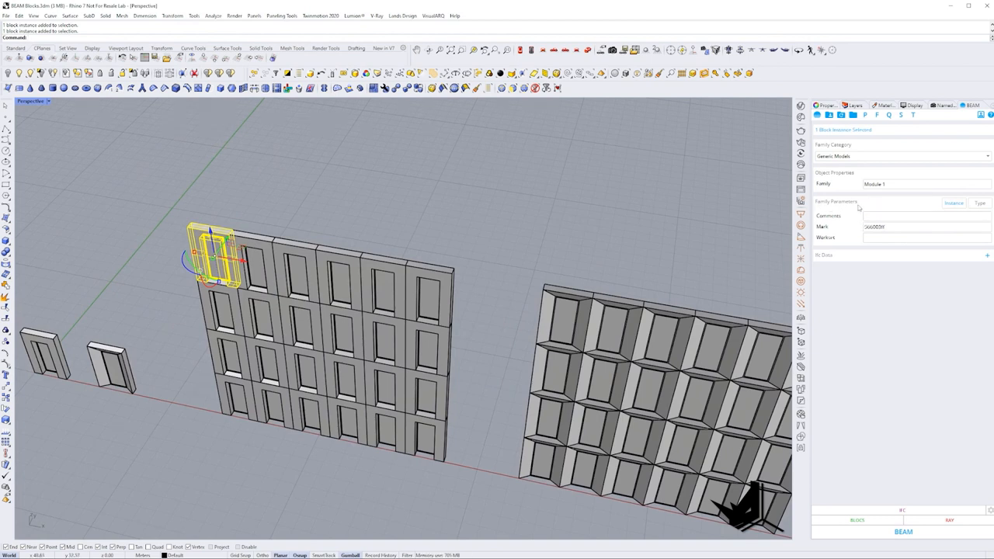
- Toggle between Type and Instance parameters and view the Workset parameter
click(980, 203)
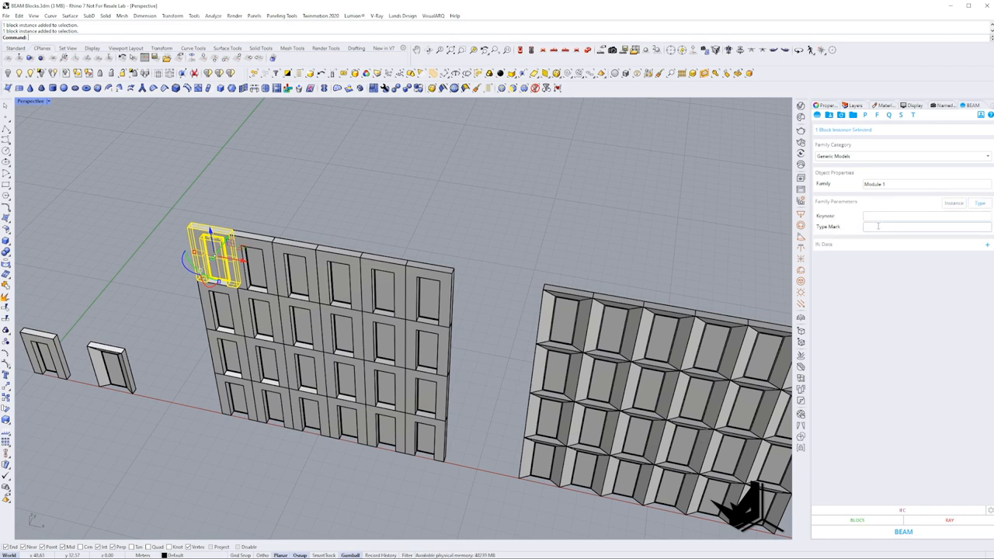
click(954, 203)
click(889, 237)
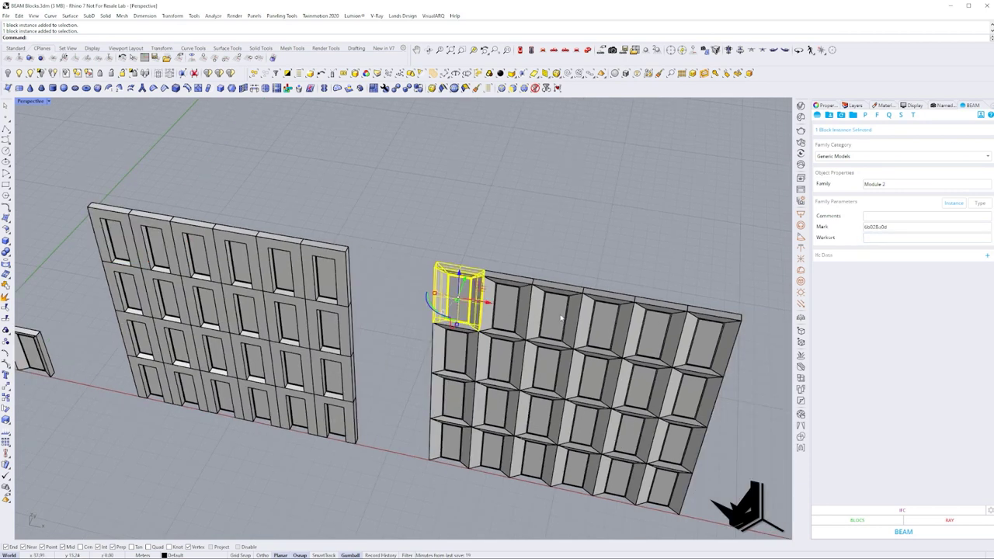
right_drag(561, 317, 449, 303)
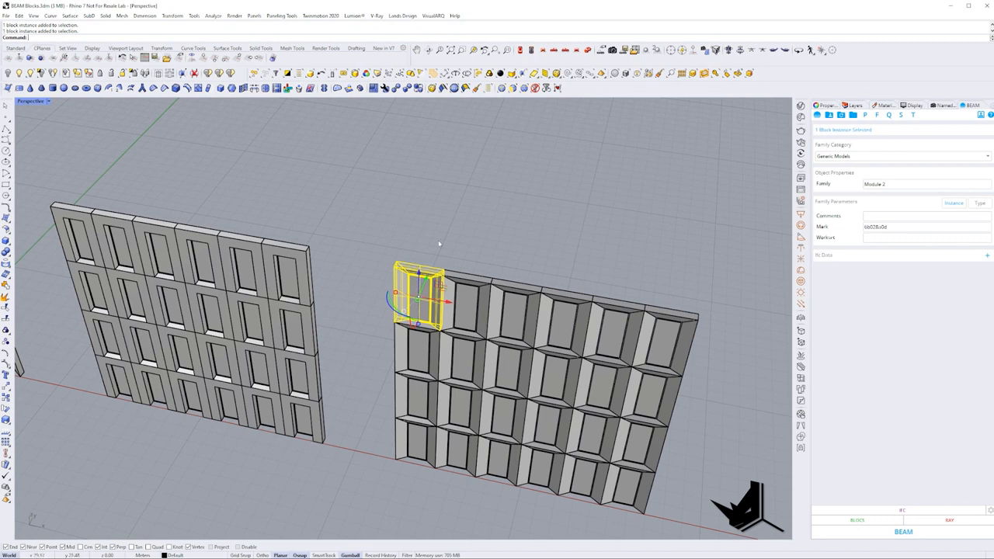
key(Escape)
- Select all 24 blocks of the mixed wall and start a BLOCS export
right_drag(435, 295, 247, 184)
drag(247, 182, 522, 496)
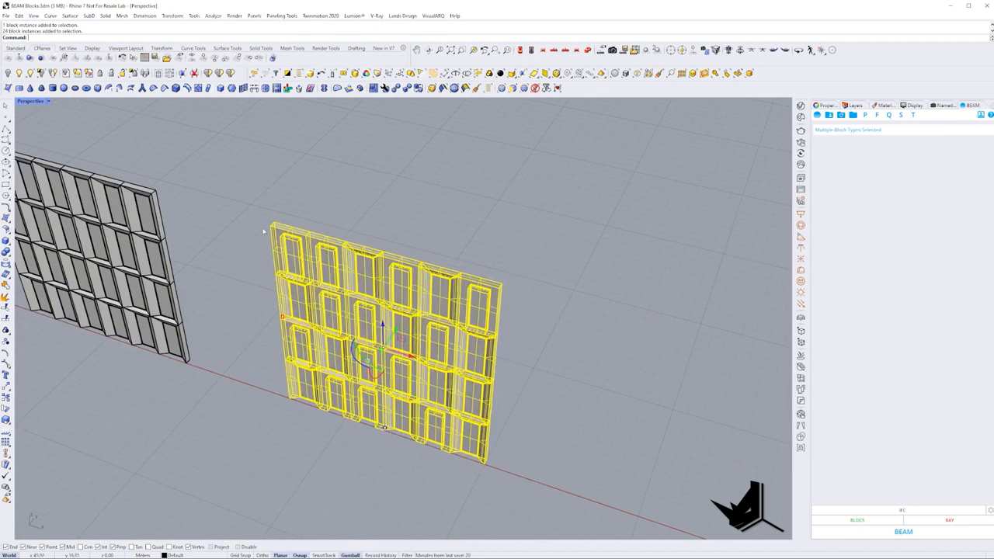
text(and)
click(857, 522)
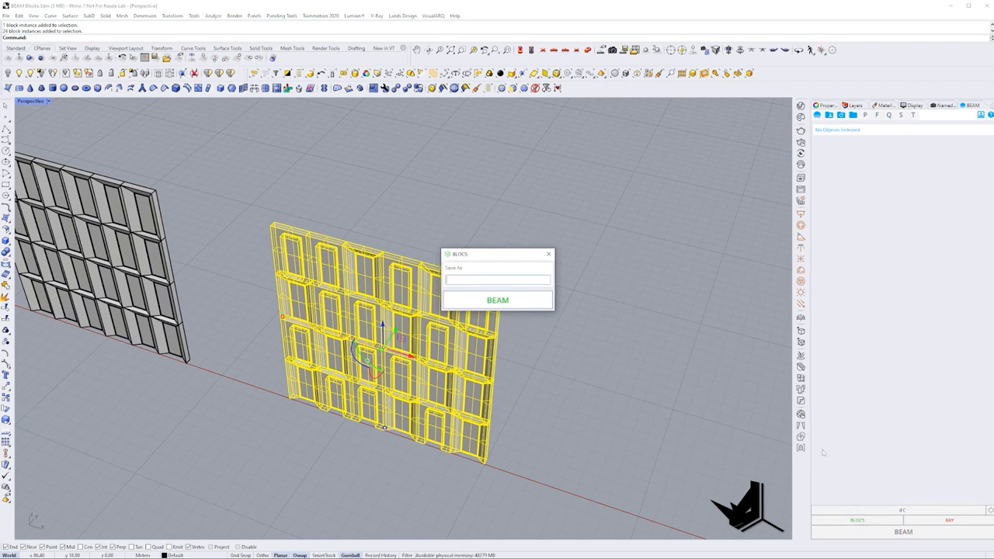
drag(488, 254, 469, 171)
- Name the export 'Facade Option A', run it and dismiss the completion message
click(444, 198)
text(Facade)
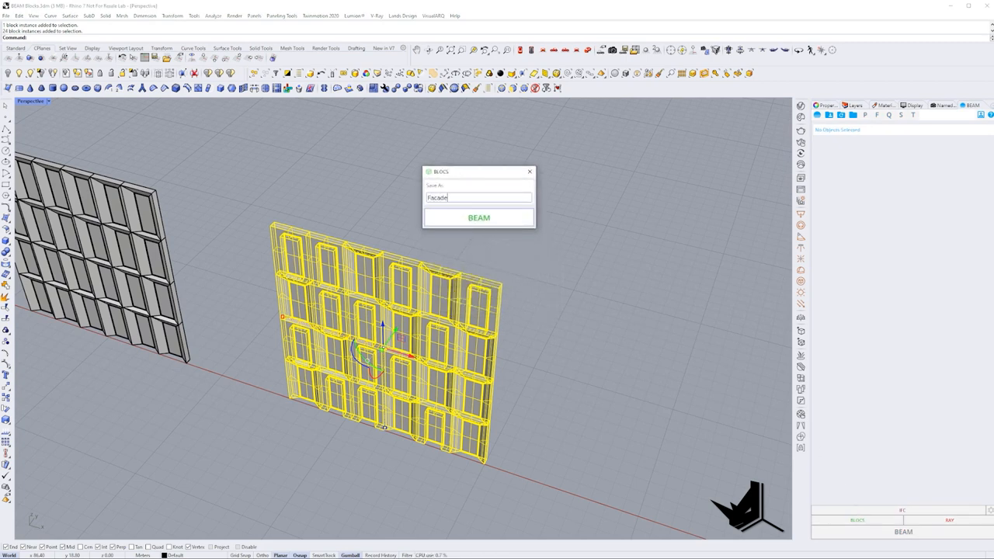
text(Option A)
click(478, 218)
drag(474, 256, 372, 155)
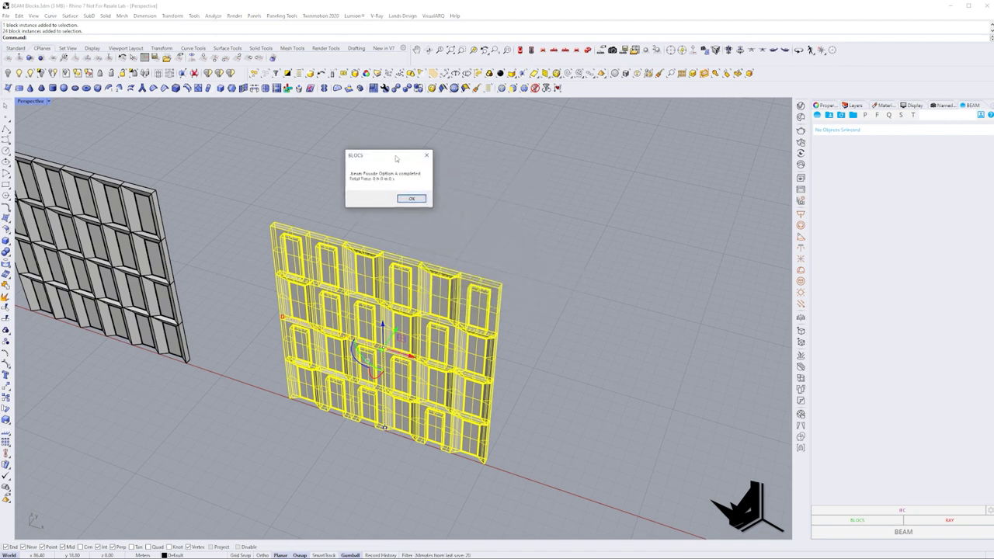
click(412, 200)
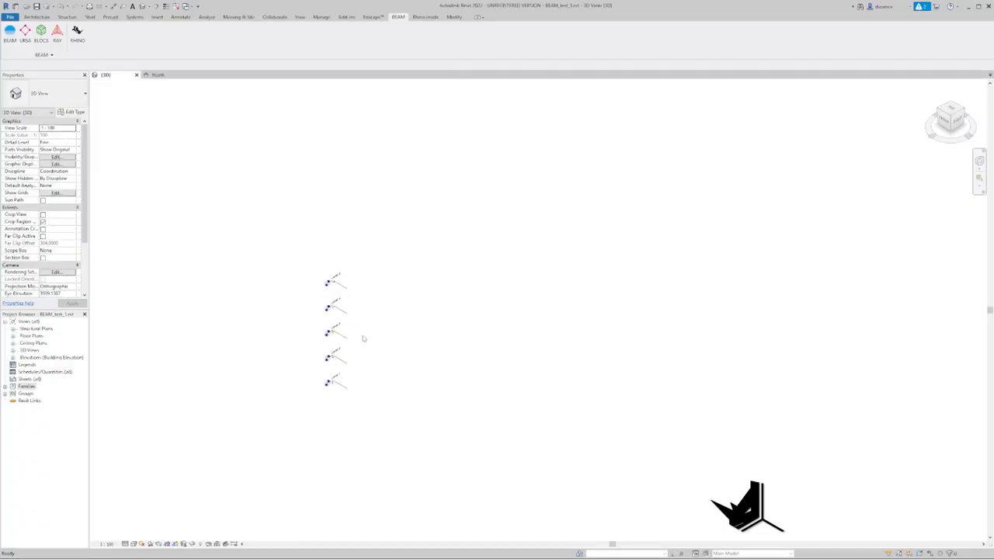
scroll(412, 304, up, 2)
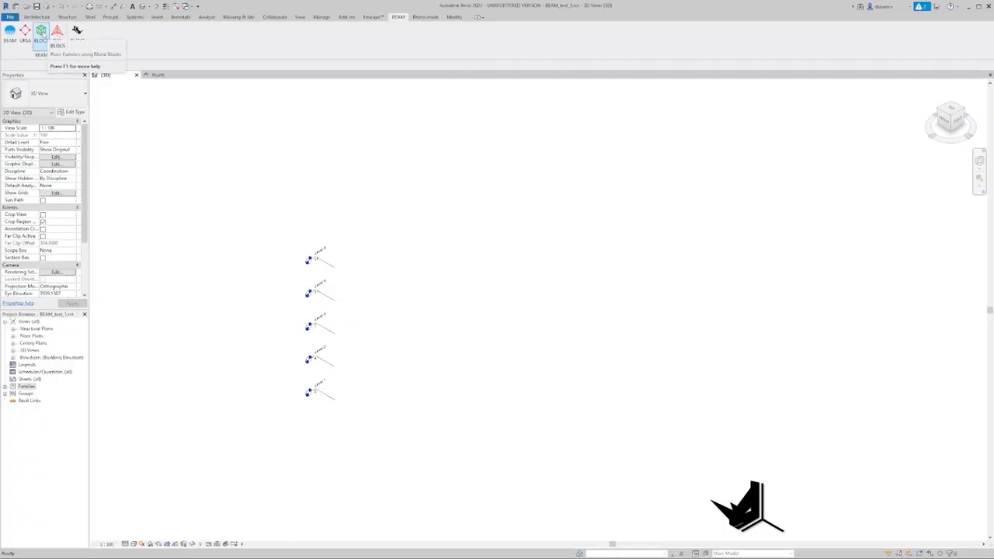
- Import 'Facade Option A' through BLOCS with the Import Family options kept on
click(41, 31)
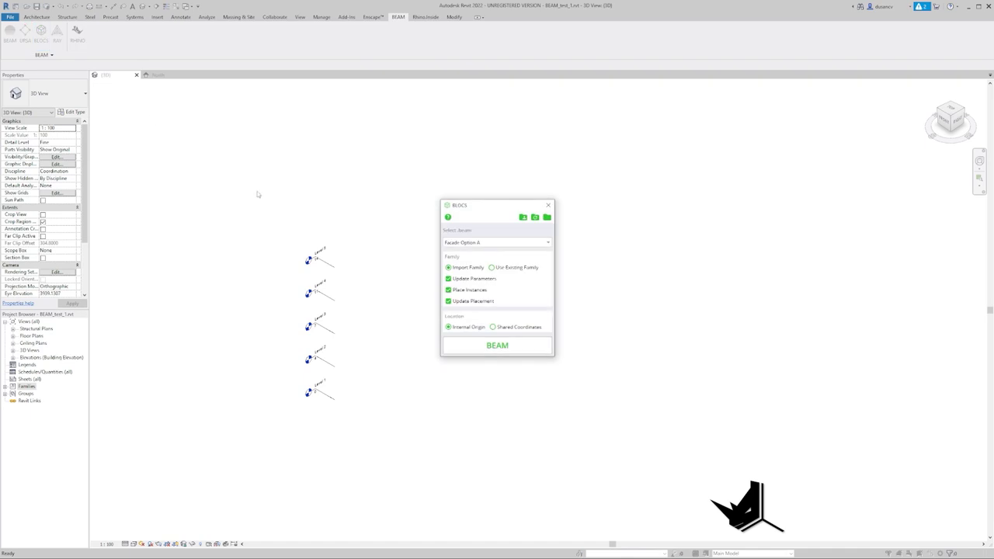
click(469, 243)
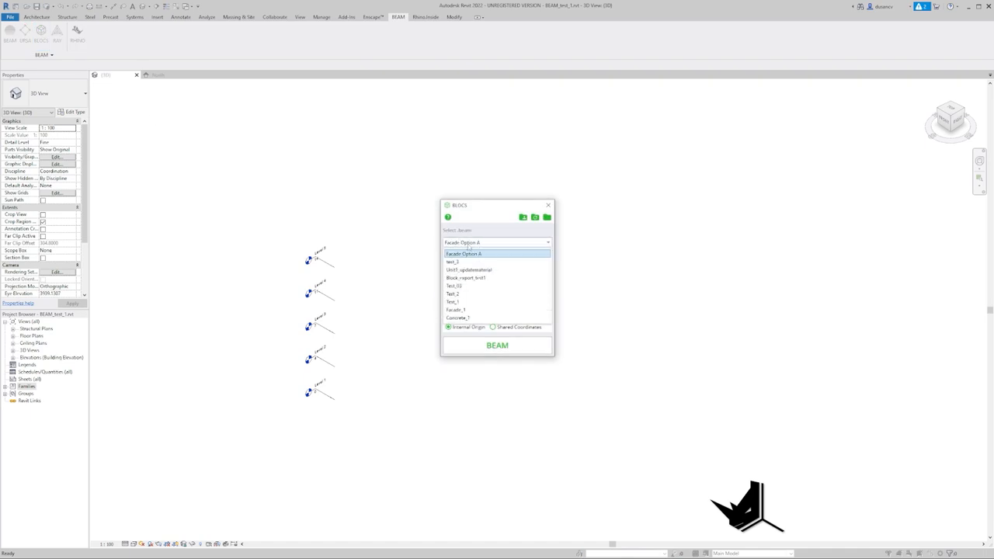
click(477, 254)
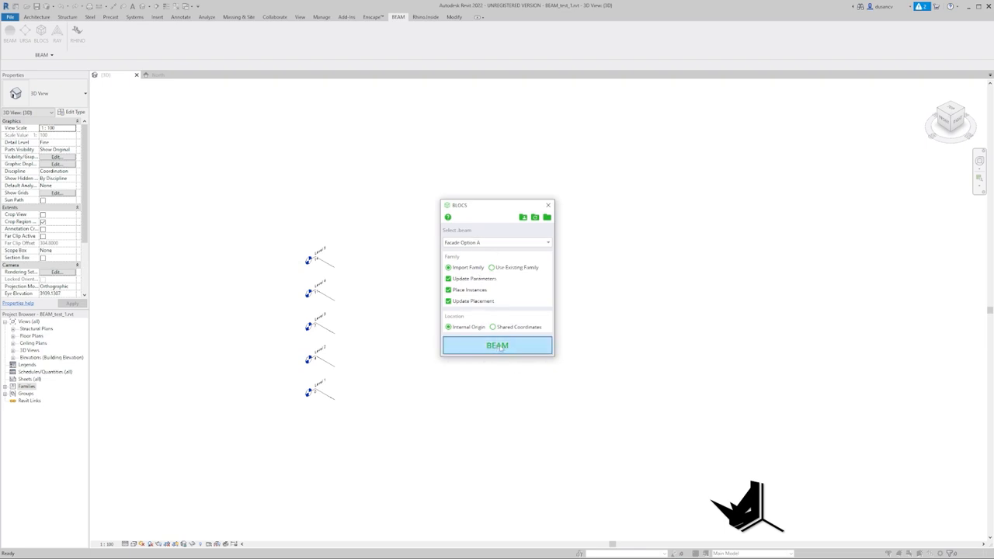
click(498, 346)
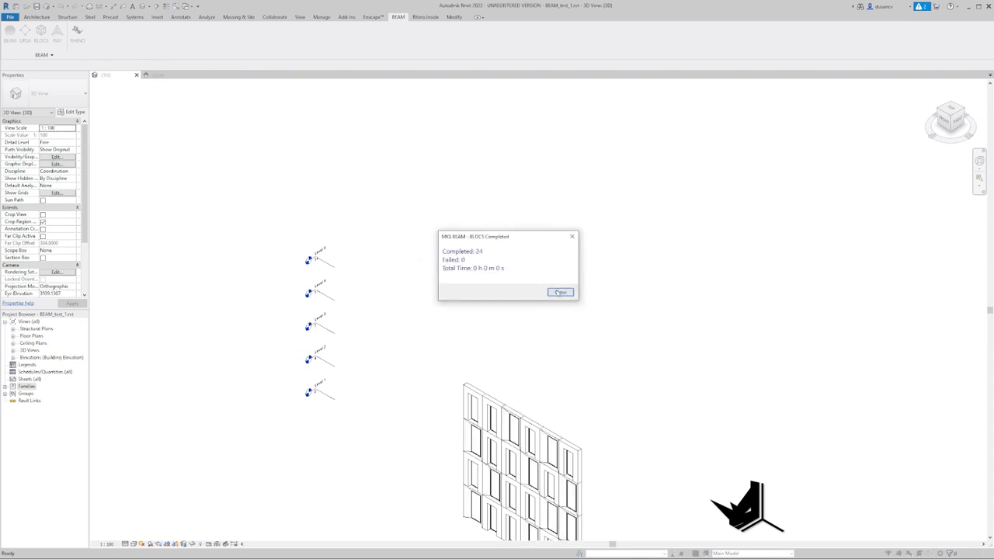
- Select the Module 2 panel and review its type properties and material
click(559, 292)
shift+middle_drag(590, 310, 544, 311)
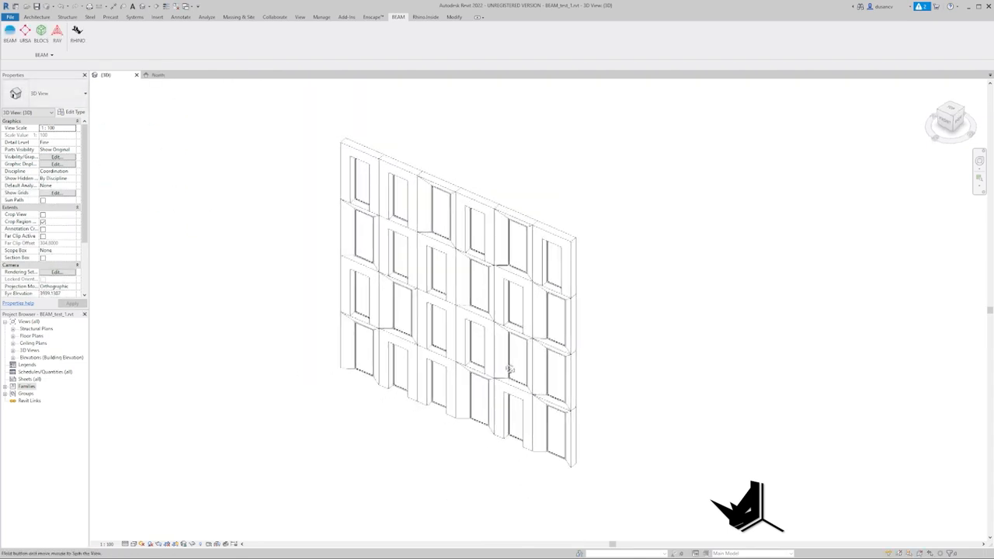
scroll(444, 344, up, 1)
mouse_move(444, 345)
shift+middle_down()
mouse_move(443, 370)
mouse_move(480, 366)
mouse_move(435, 350)
shift+middle_up()
click(268, 248)
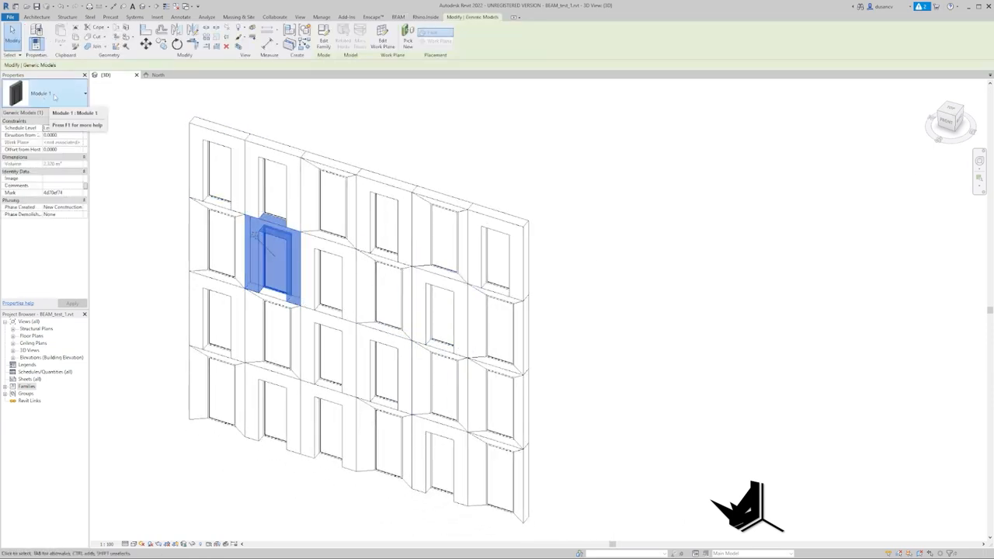
click(237, 244)
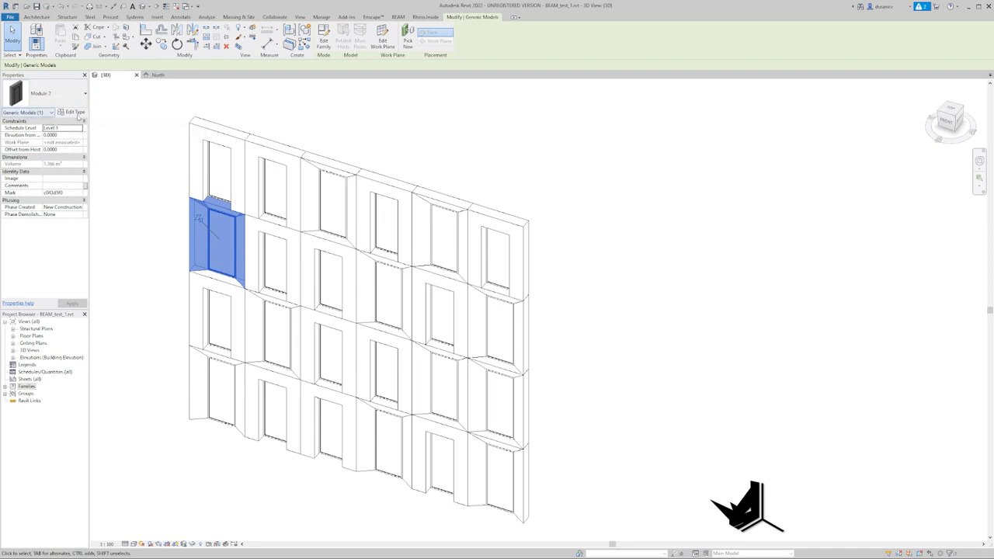
click(74, 112)
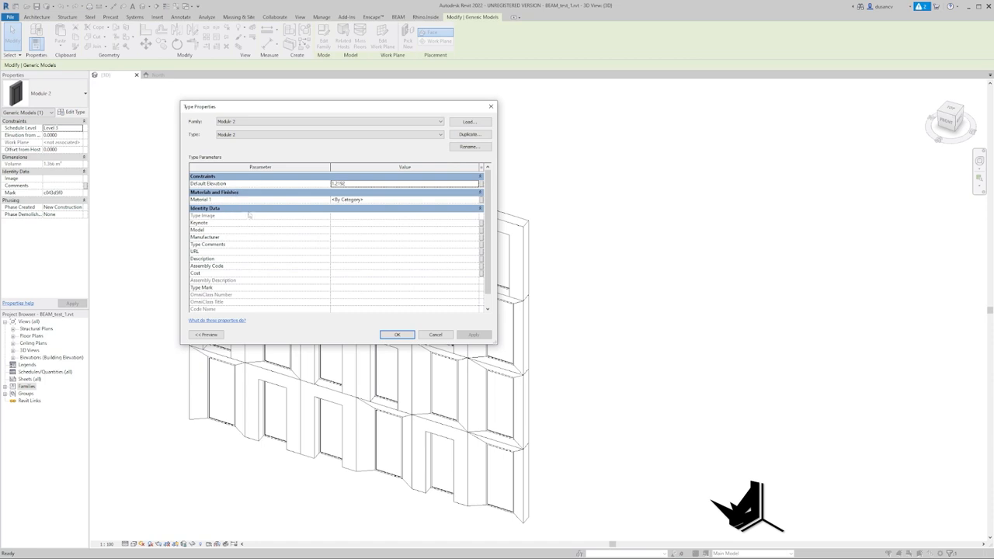
click(490, 106)
click(481, 155)
scroll(265, 258, up, 2)
- Look over the imported facade, then switch back to the Rhino model
middle_drag(265, 258, 265, 272)
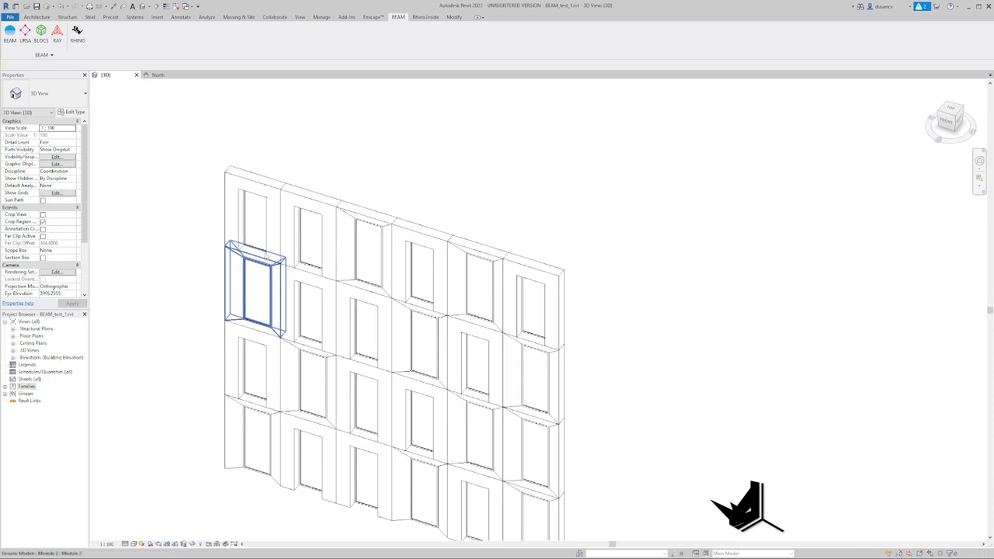
click(265, 264)
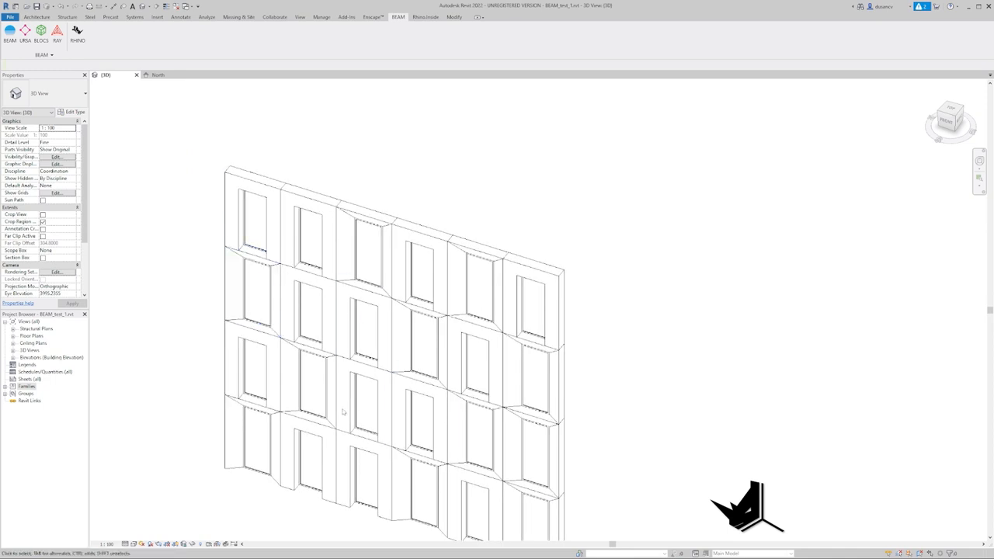
click(365, 248)
scroll(365, 248, down, 1)
shift+middle_drag(358, 309, 342, 326)
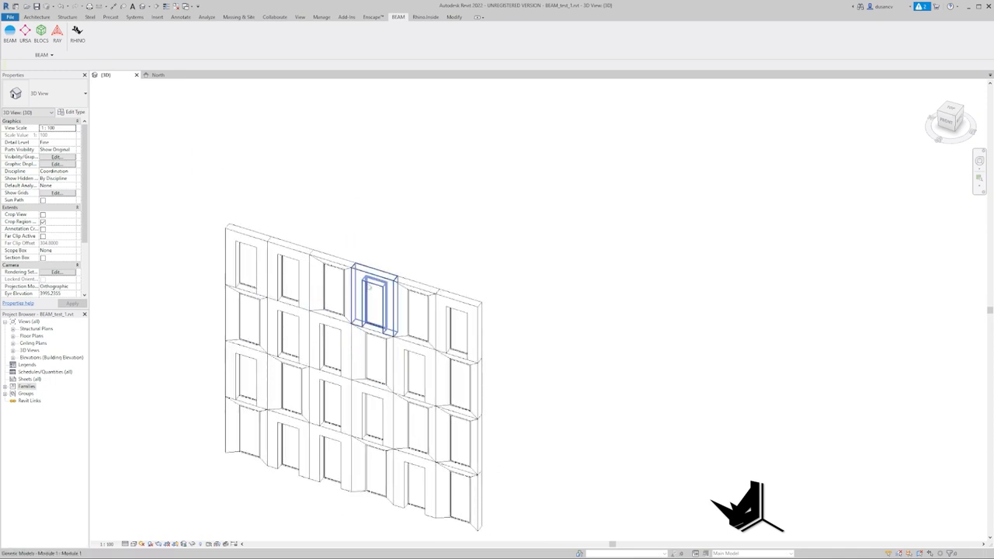
click(245, 536)
right_drag(494, 346, 336, 283)
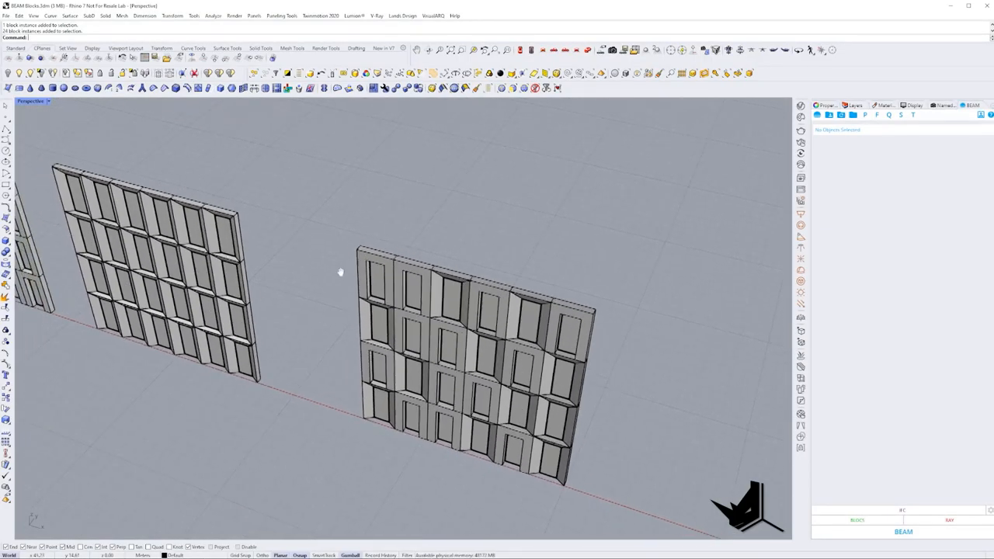
- Edit the Module 1 block and assign the Concrete material to its body
click(337, 283)
scroll(337, 283, up, 3)
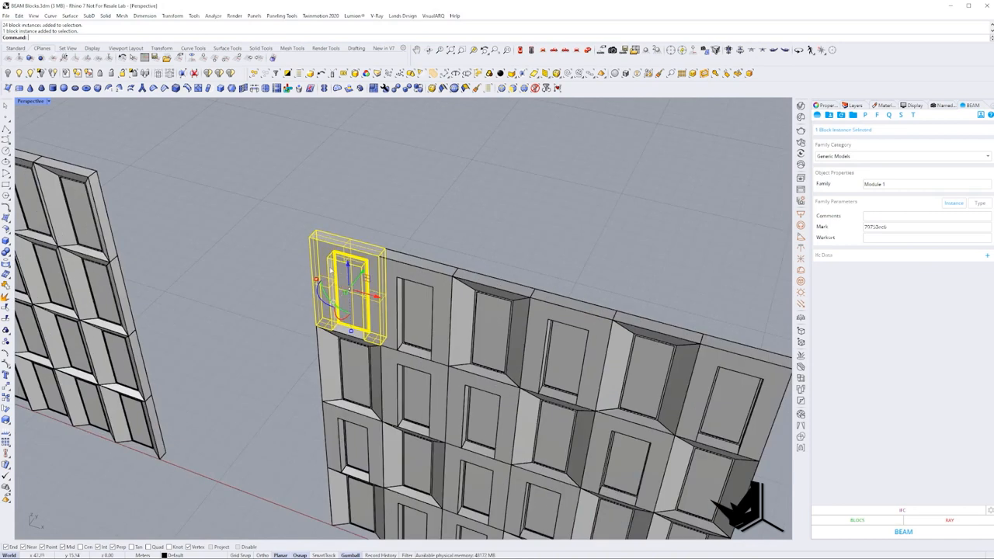
double_click(326, 259)
click(316, 278)
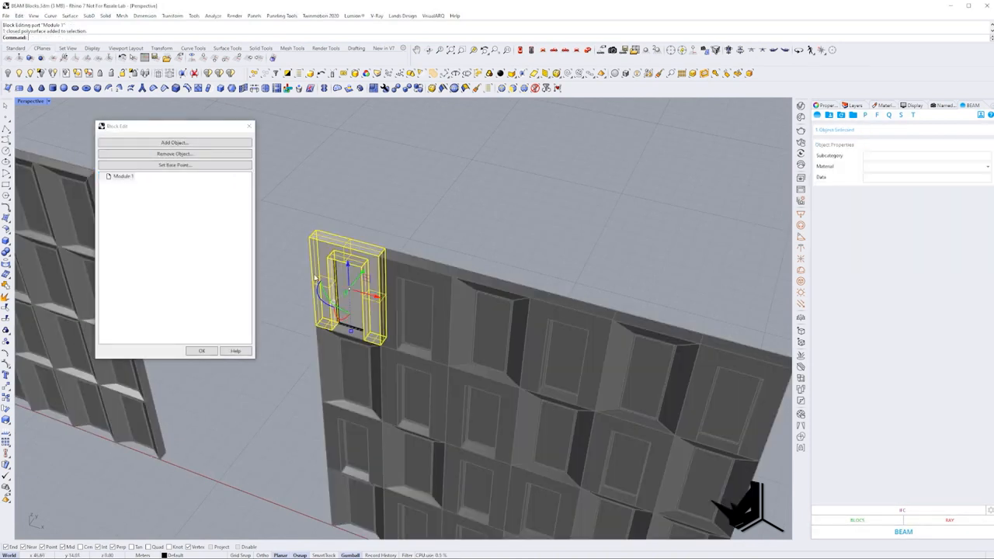
click(886, 106)
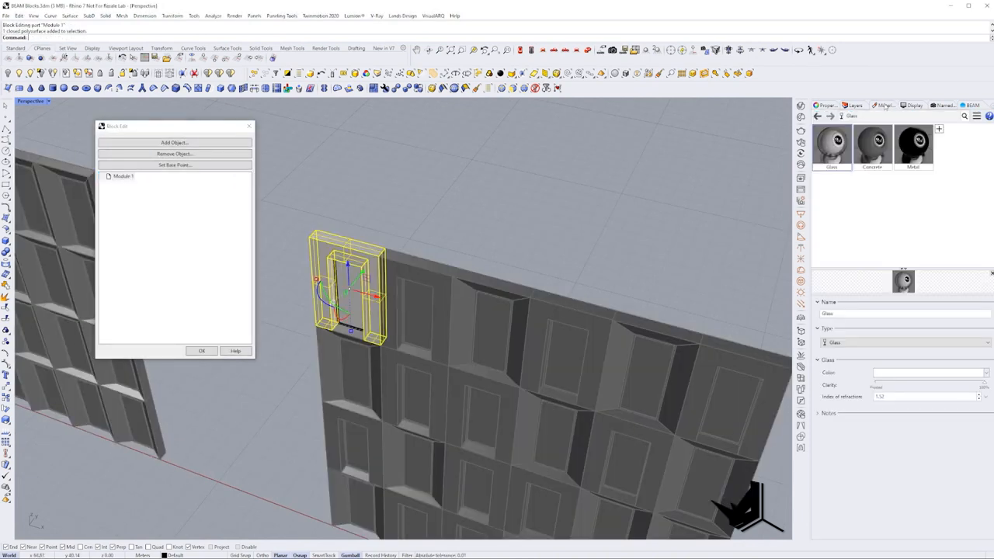
click(873, 146)
right_click(873, 146)
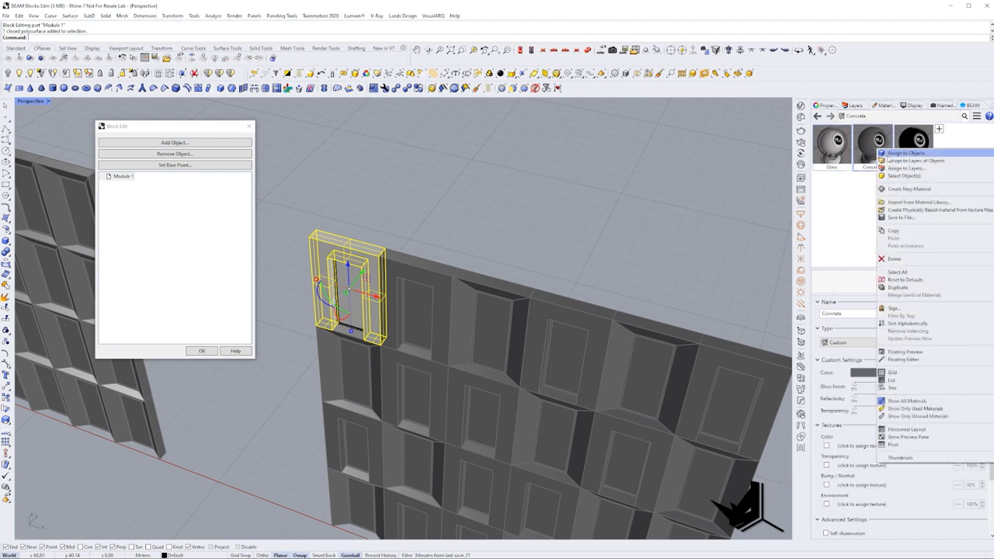
click(905, 156)
scroll(339, 268, up, 5)
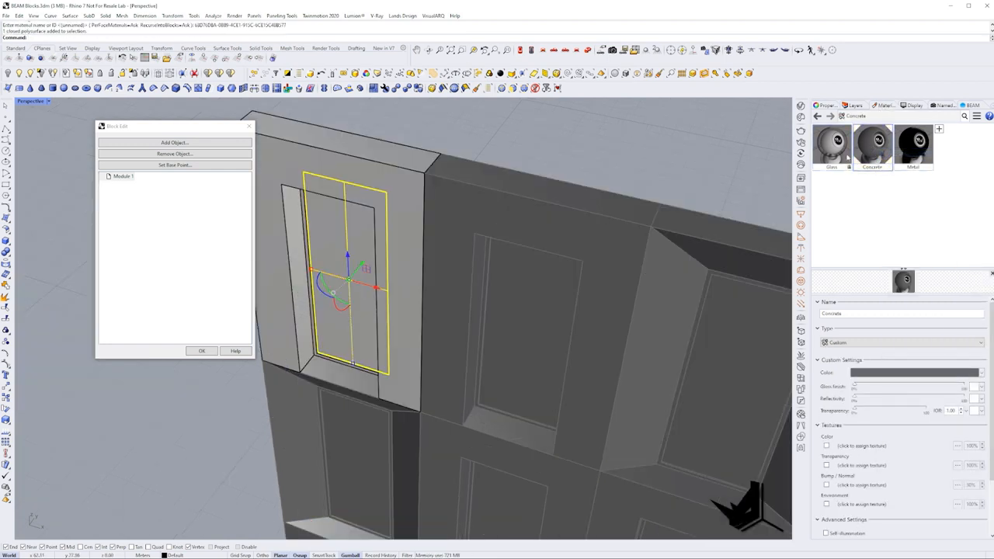
- Assign Glass to the window pane and Metal to the frame, then finish block editing
click(837, 146)
right_click(837, 146)
click(870, 157)
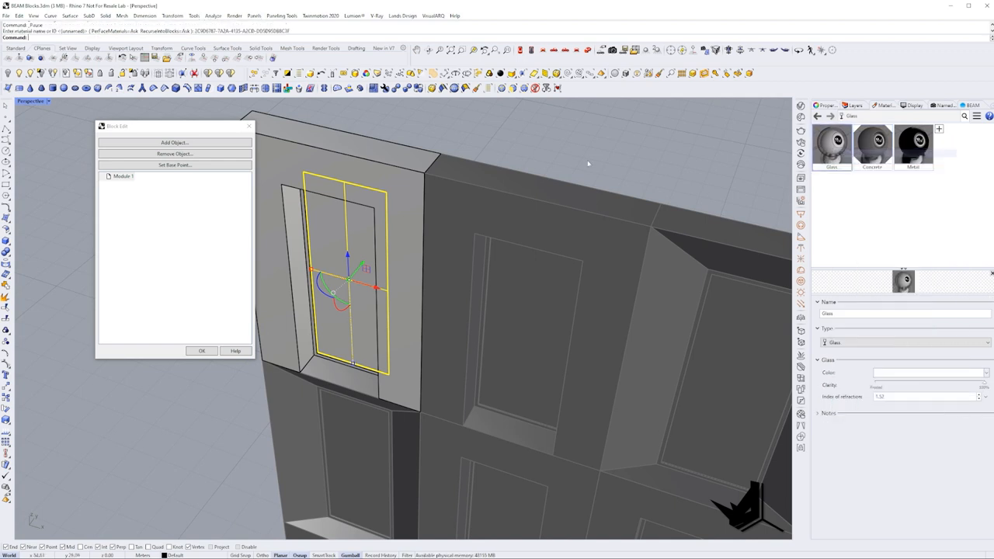
click(305, 208)
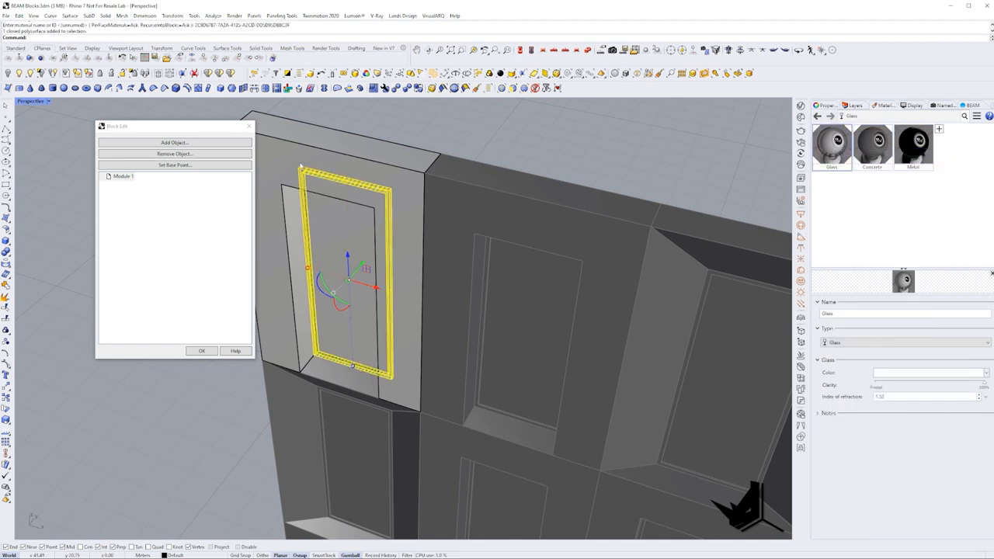
click(918, 148)
right_click(919, 151)
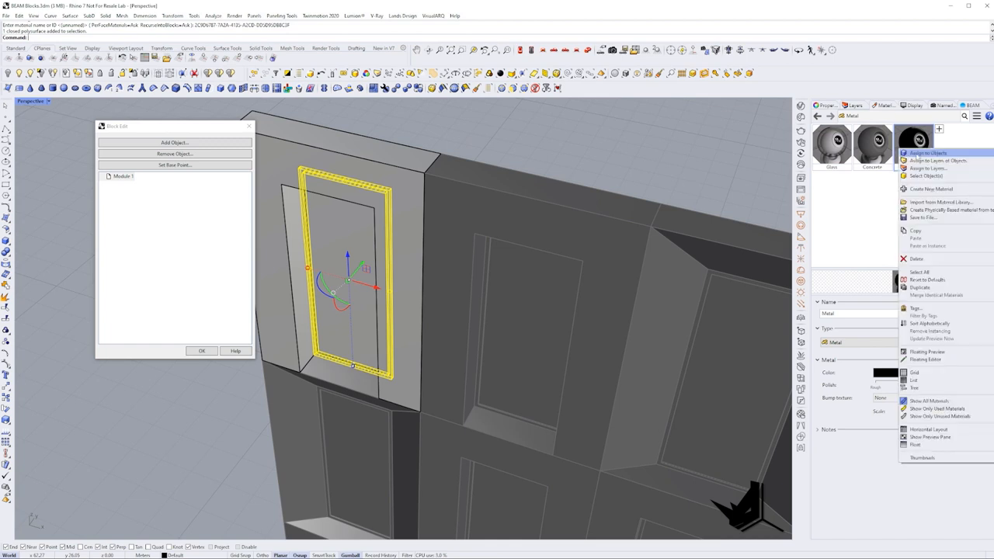
click(924, 152)
click(202, 351)
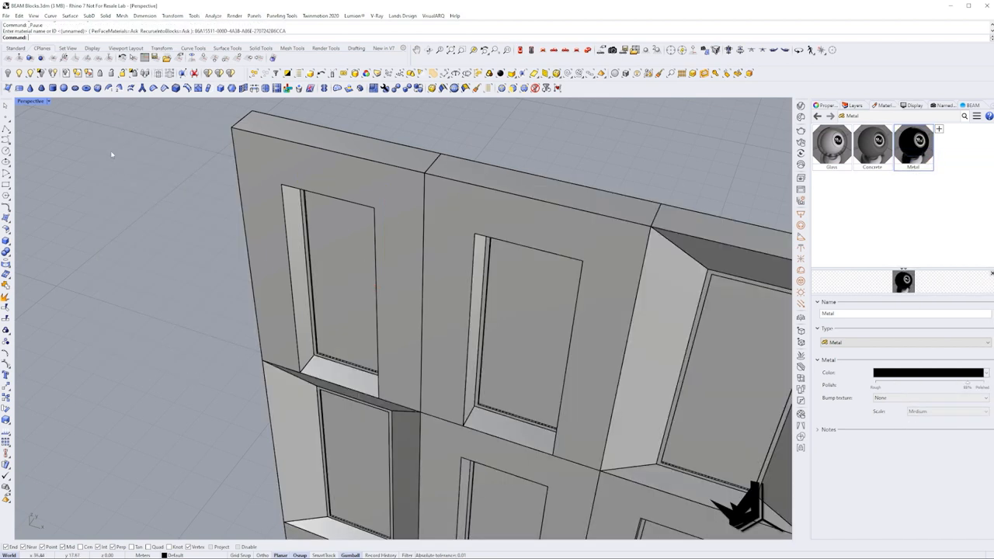
- Preview the whole facade in Rendered display mode
click(50, 102)
click(39, 148)
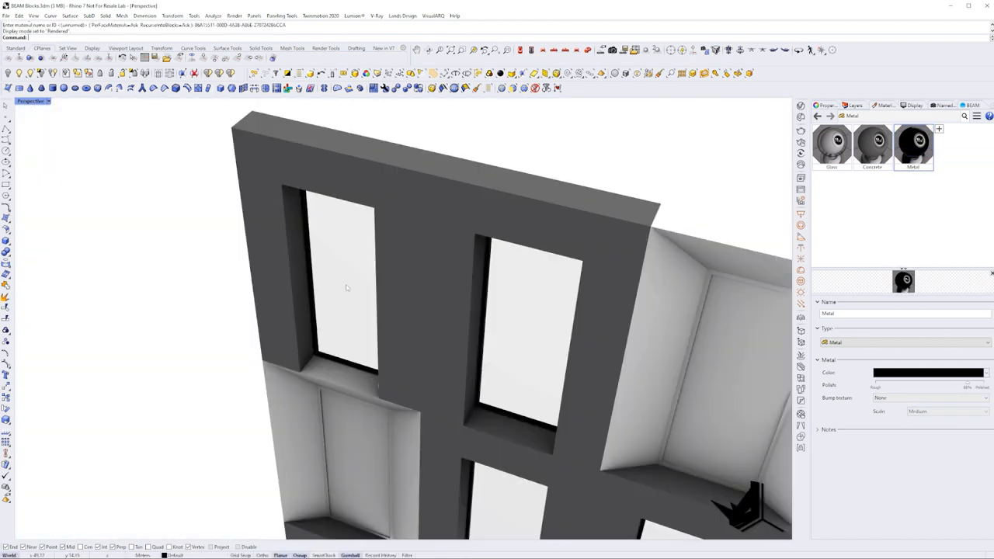
scroll(342, 287, down, 5)
right_drag(345, 289, 303, 216)
scroll(323, 254, up, 3)
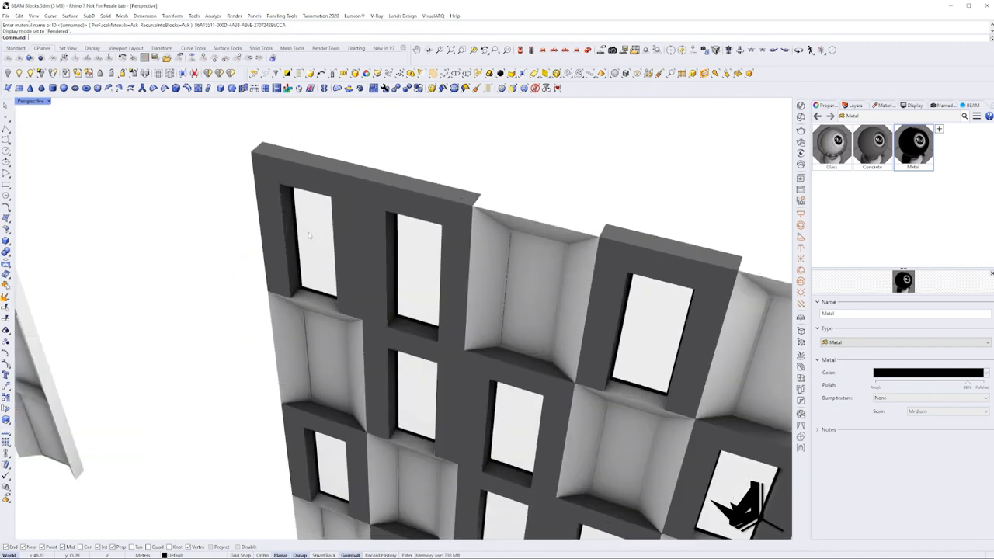
scroll(323, 254, up, 3)
scroll(329, 279, down, 6)
scroll(330, 279, down, 3)
scroll(327, 269, up, 3)
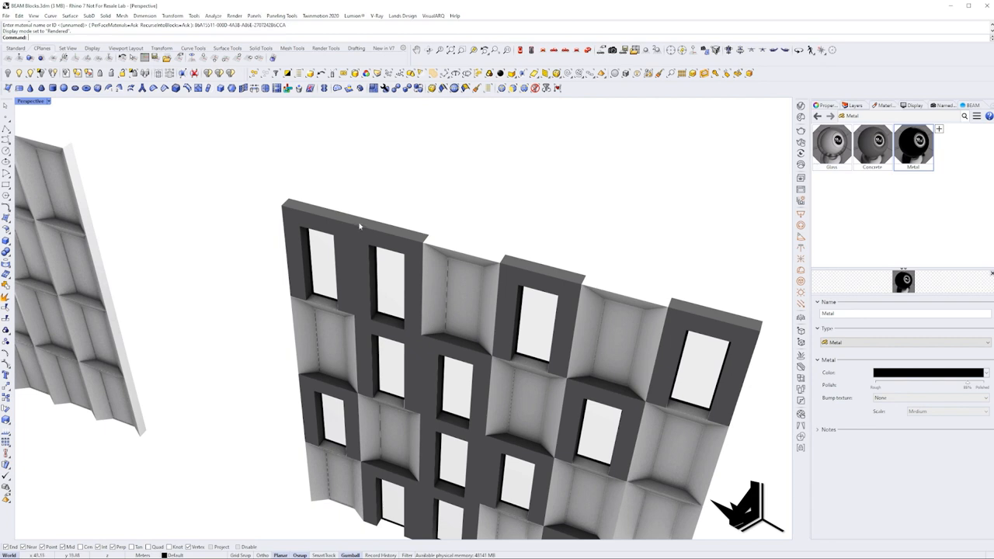
scroll(335, 259, up, 4)
scroll(336, 259, down, 8)
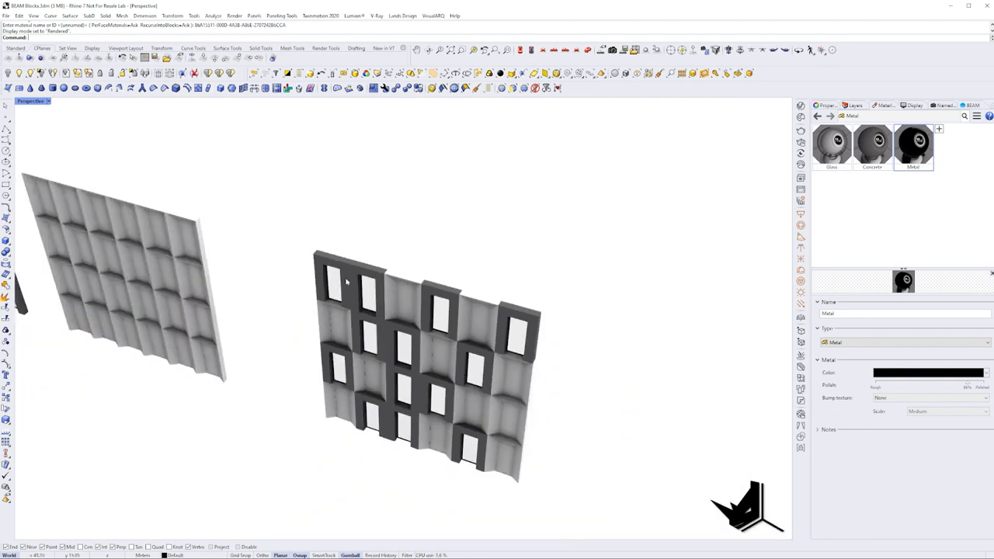
scroll(336, 258, down, 2)
click(48, 102)
- Return to shaded display and select all 24 blocks of the right facade
click(37, 139)
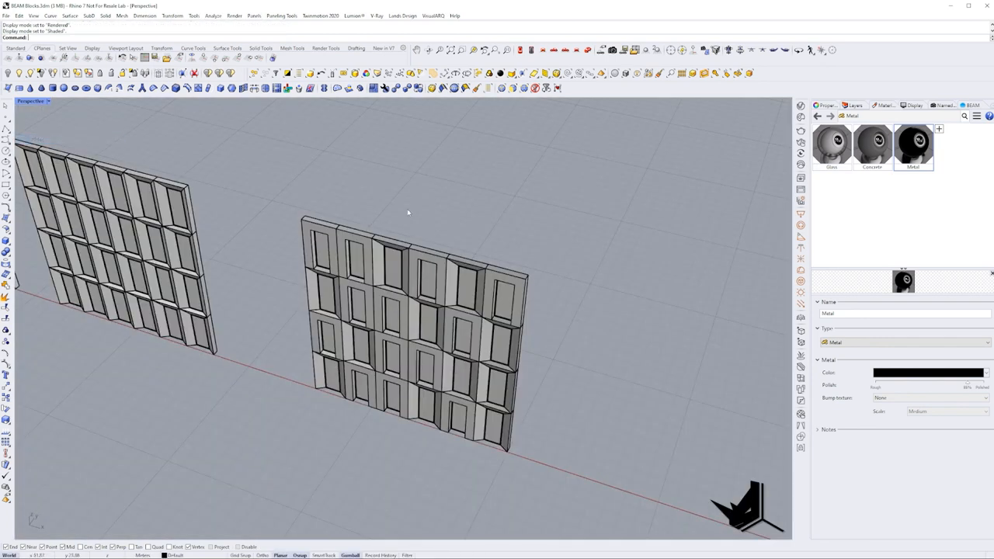
scroll(389, 311, down, 1)
mouse_move(248, 201)
mouse_down()
mouse_move(505, 425)
mouse_move(545, 500)
mouse_up()
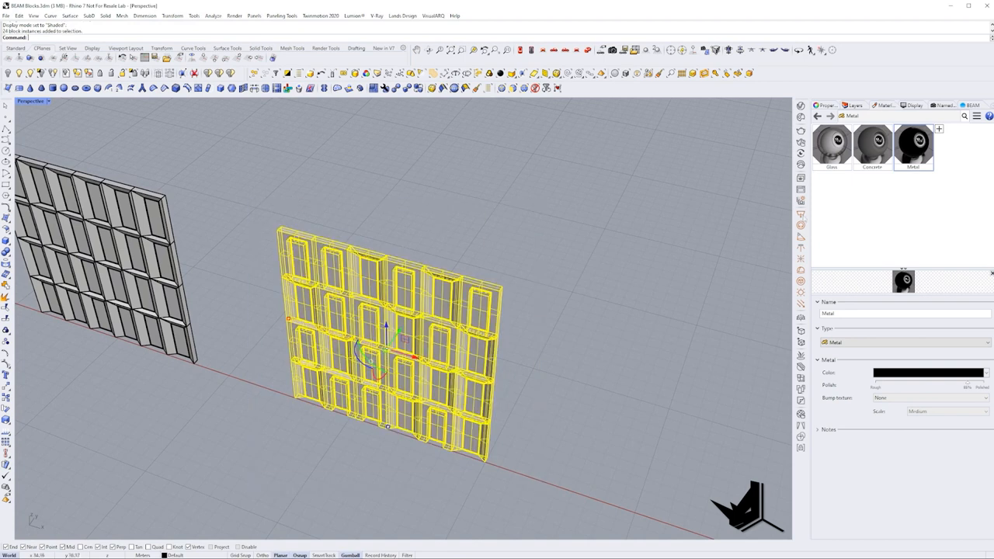
click(825, 106)
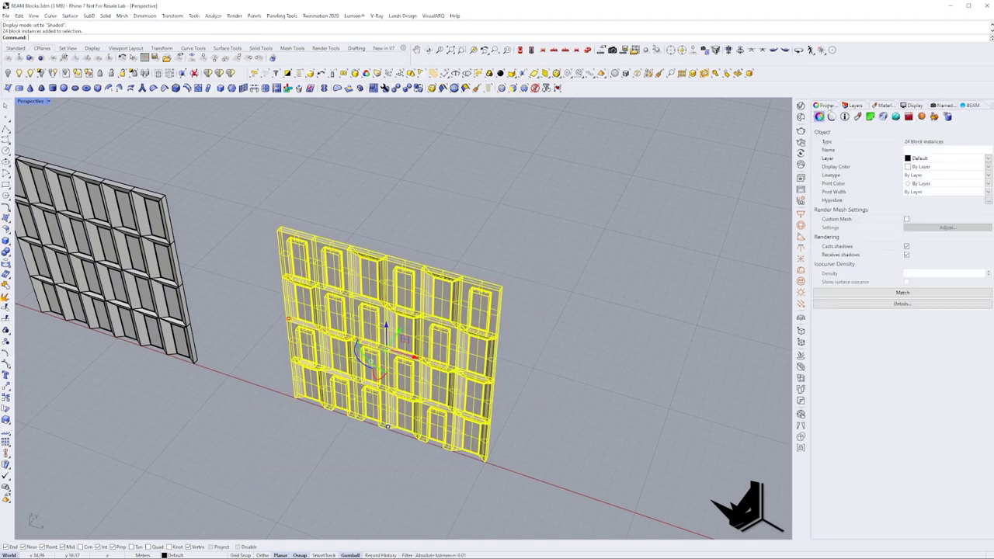
click(973, 105)
- Export the selected blocks through BLOCS as 'Facade Option A_1'
click(863, 520)
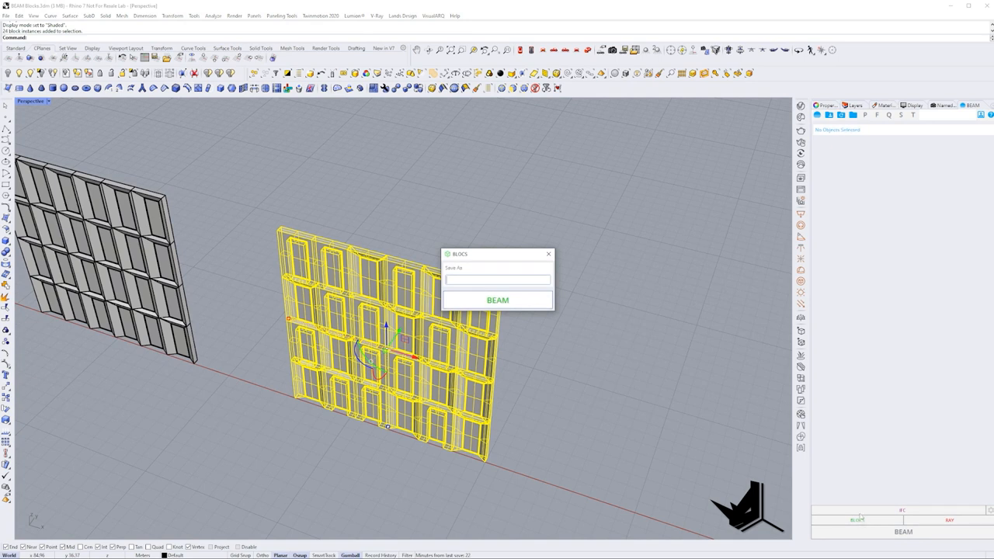
text(Facade Option A_)
text(1)
click(512, 300)
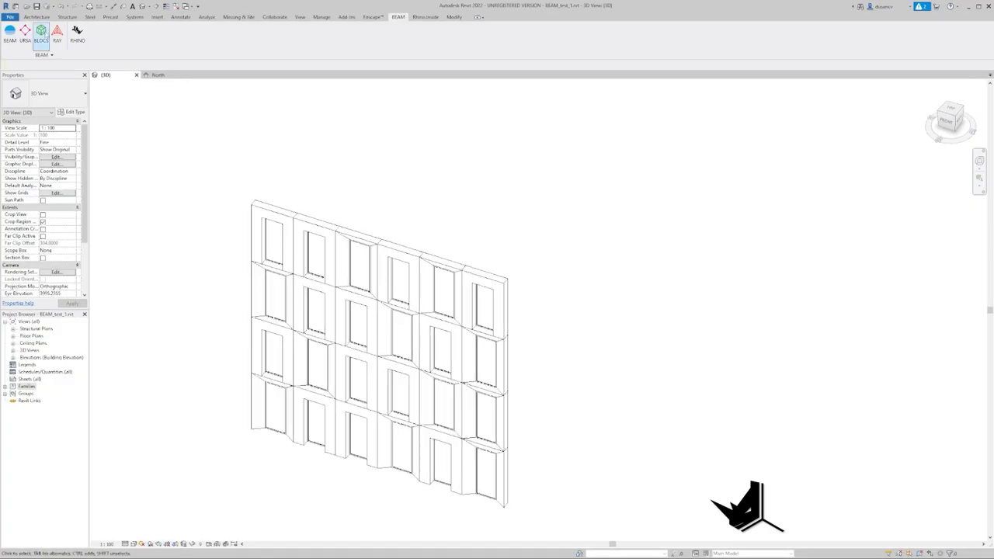
- Import the saved Facade Option A_1 block export into Revit through BEAM
click(41, 32)
click(491, 242)
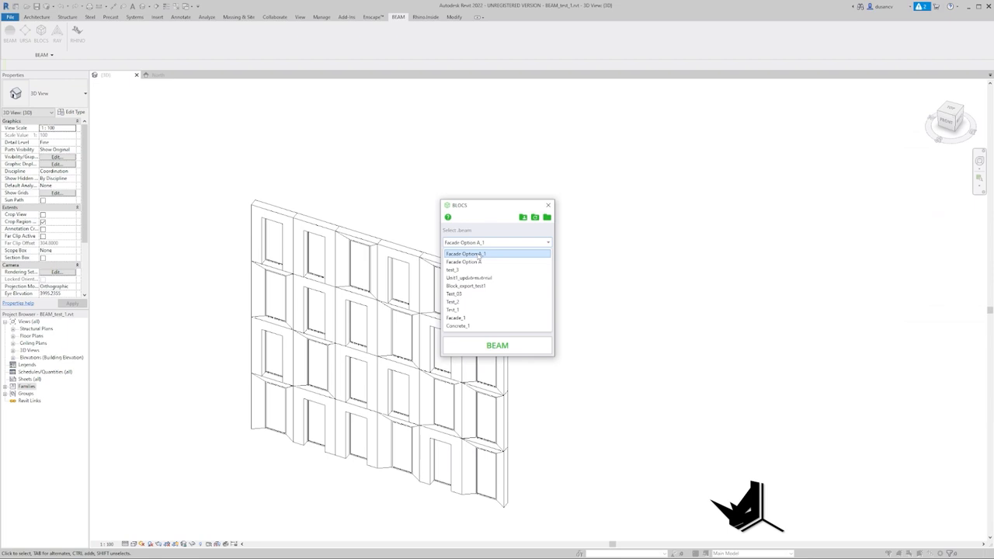
click(479, 255)
click(497, 346)
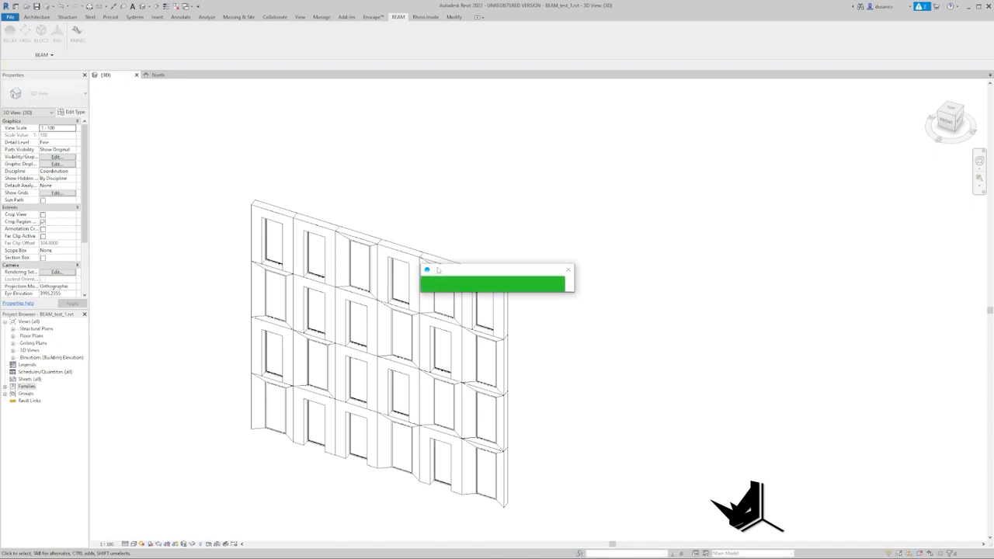
click(559, 293)
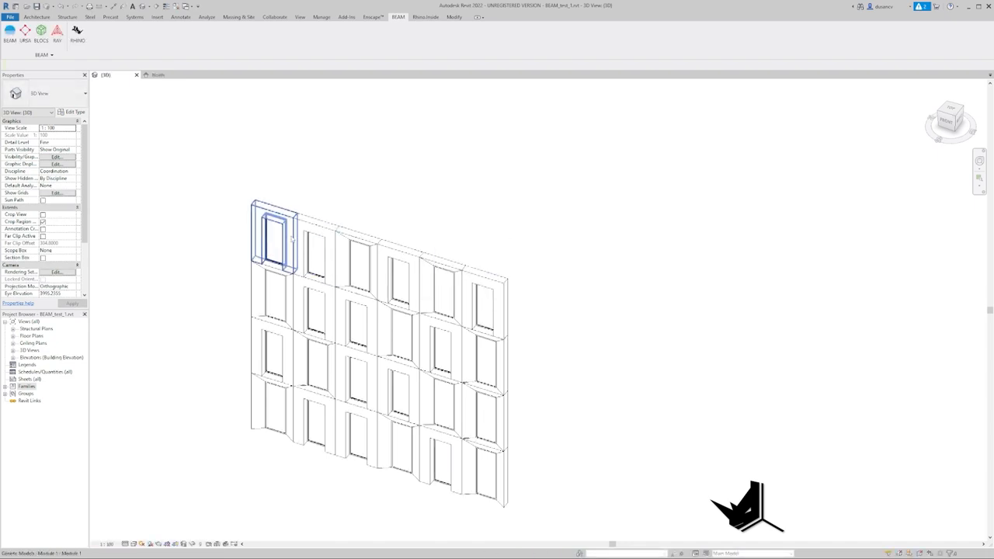
scroll(293, 237, up, 1)
- Check Module 1's type properties showing Concrete, Glass and Metal, then cancel
click(268, 233)
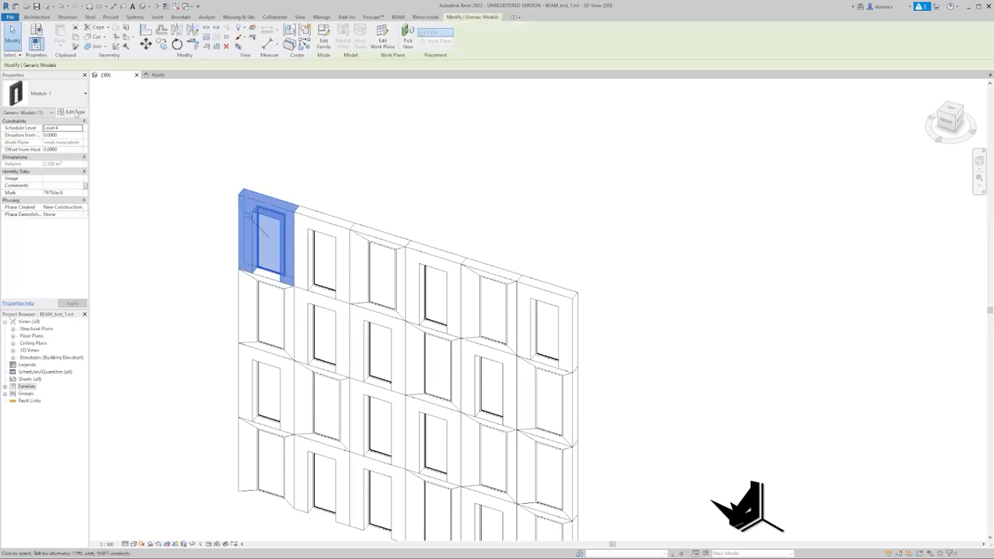
click(76, 112)
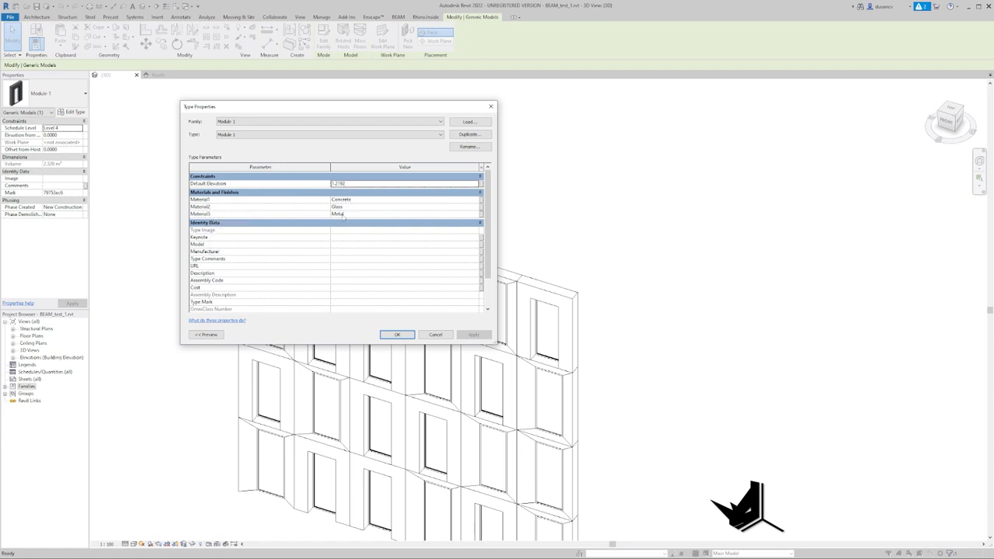
click(437, 335)
- Preview the Rhino facades in Rendered display, restore Shaded, and return to Revit
key(alt+Tab)
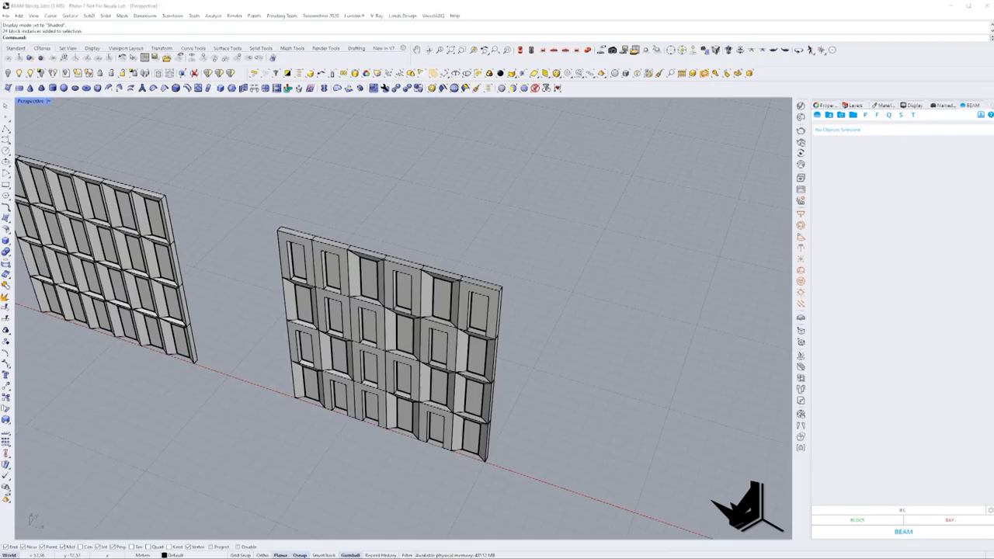
click(48, 102)
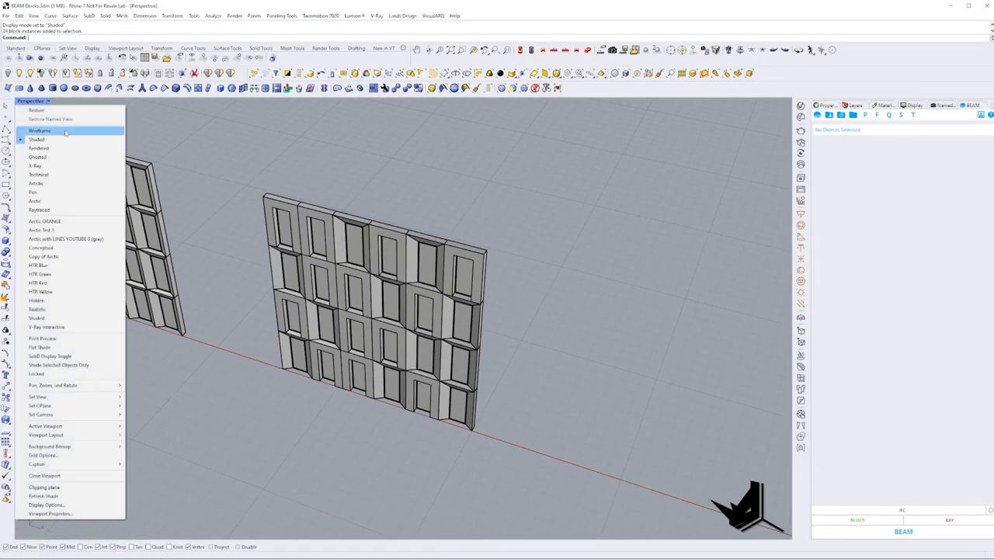
click(75, 149)
click(48, 101)
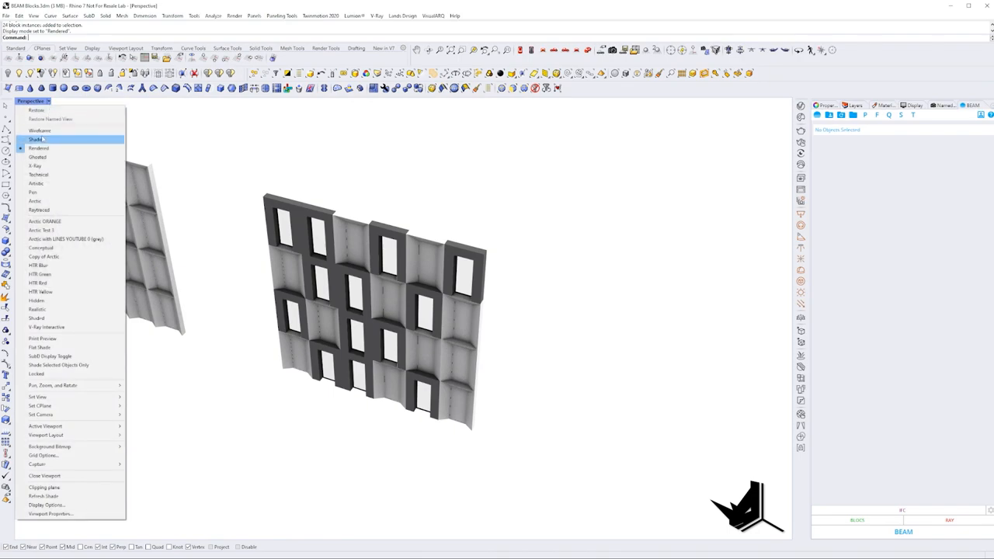
click(54, 136)
key(alt+Tab)
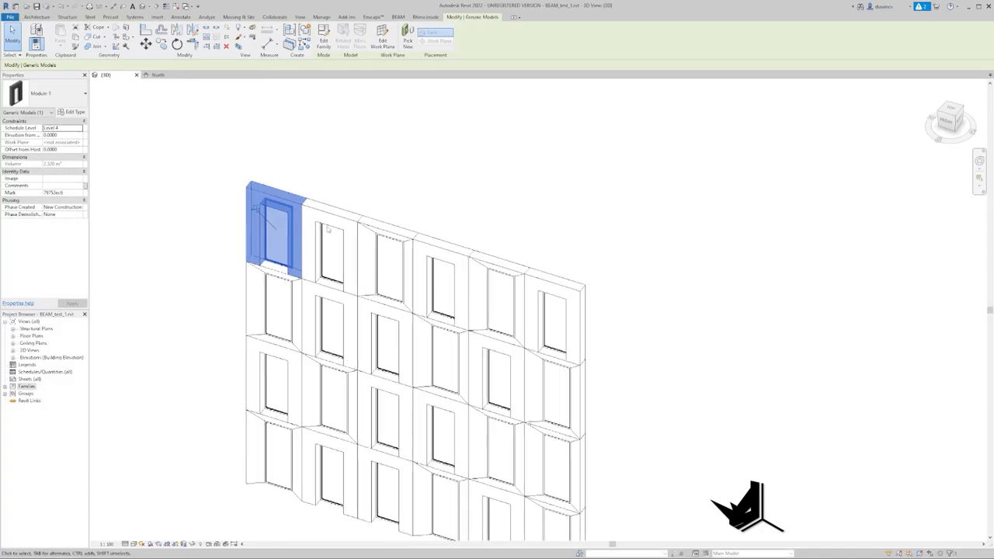
- Review Module 2's By Category type material in Revit, close it and switch to Rhino
click(388, 256)
click(392, 248)
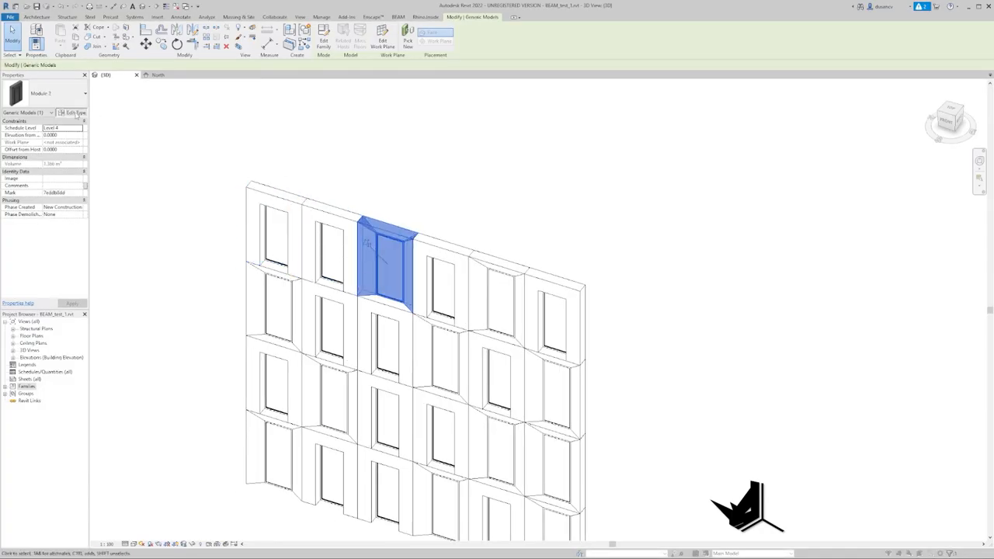
click(73, 112)
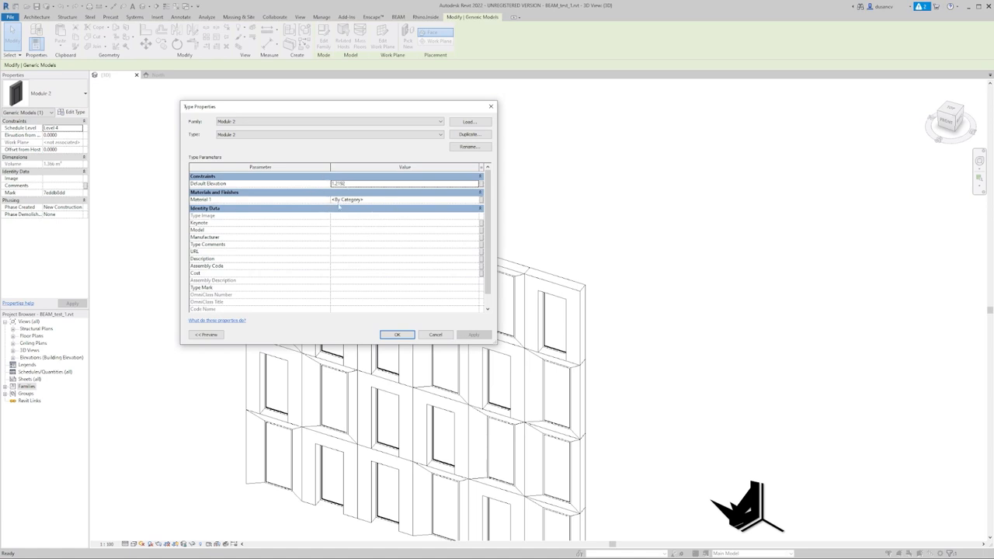
click(435, 334)
key(Escape)
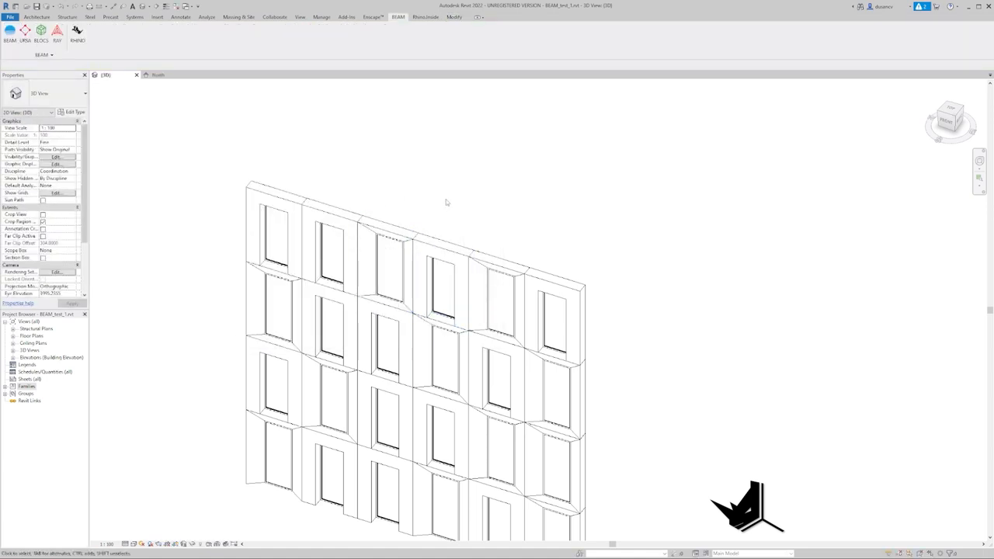
click(233, 555)
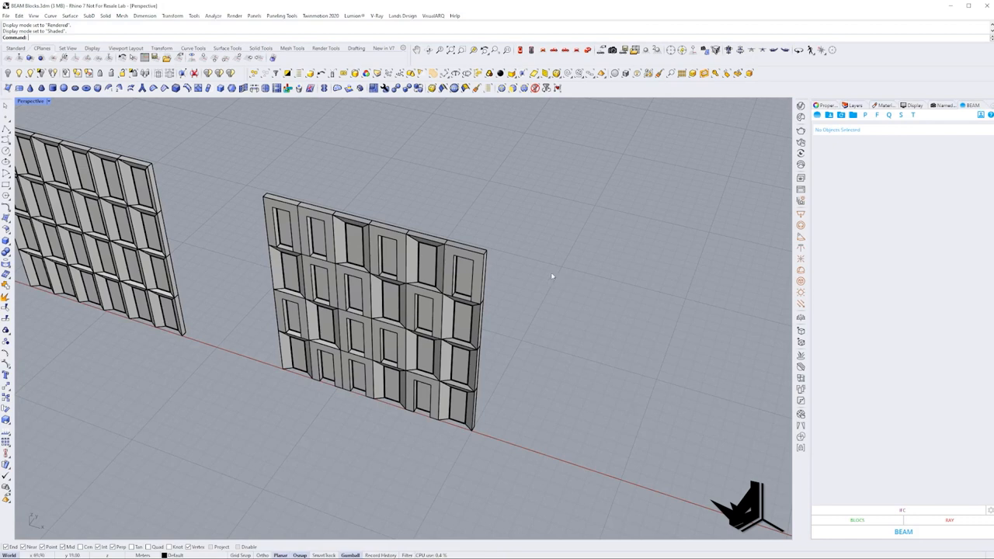
- Enter Module 2 block editing, select its parts and show the Materials panel
right_drag(435, 280, 366, 239)
scroll(365, 239, up, 5)
click(380, 280)
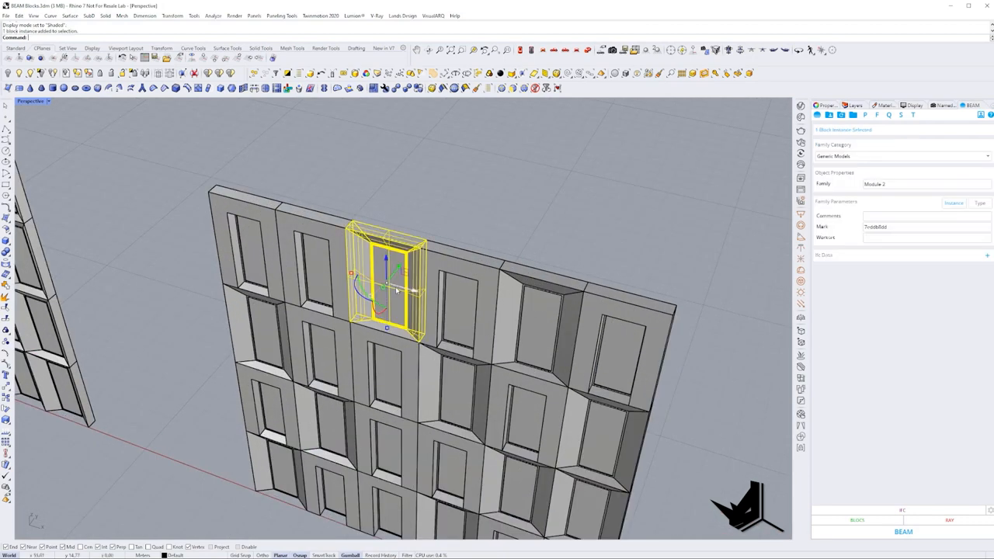
right_drag(380, 279, 349, 268)
double_click(334, 257)
click(295, 248)
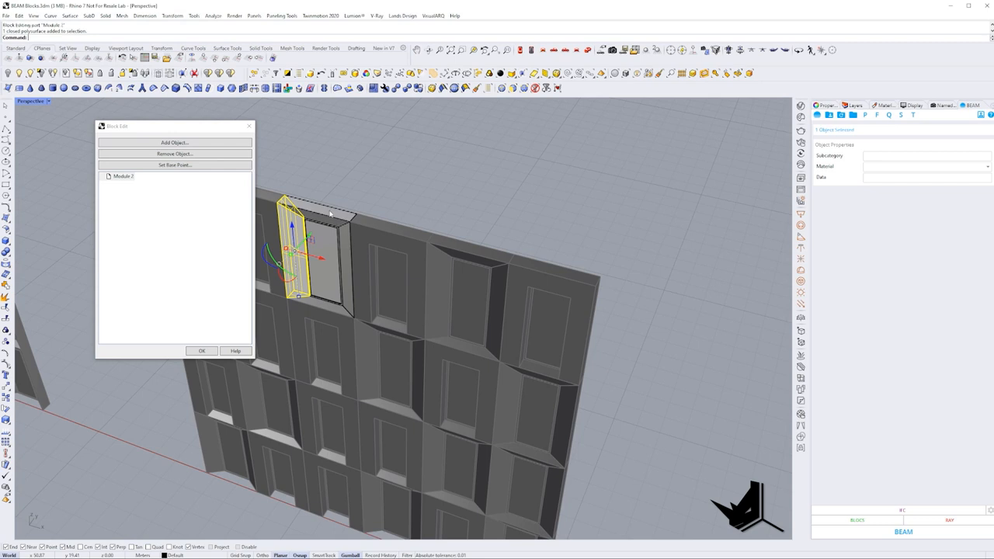
shift+click(318, 206)
shift+click(349, 245)
click(914, 105)
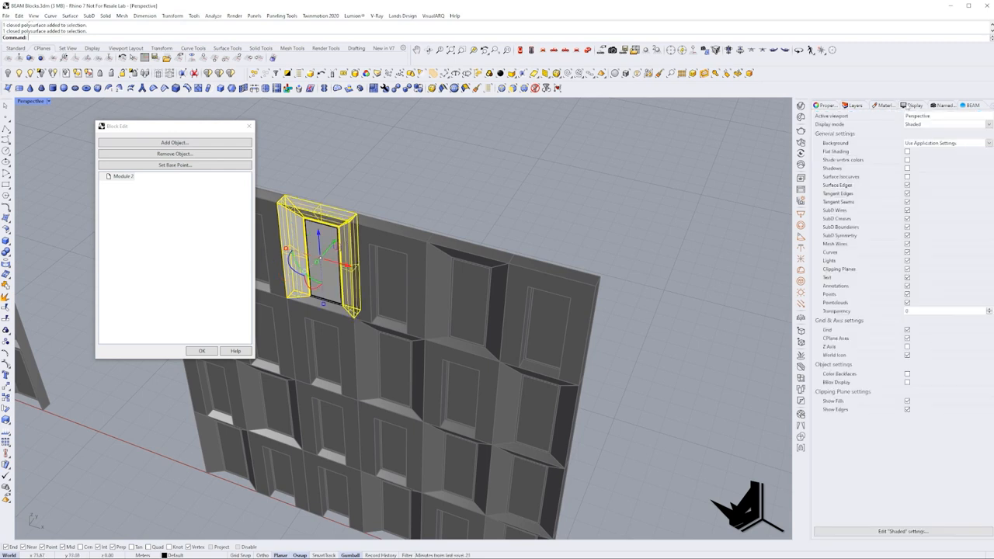
click(886, 106)
- Assign Glass to the window pane and Metal to the frame, then finish block editing
click(873, 144)
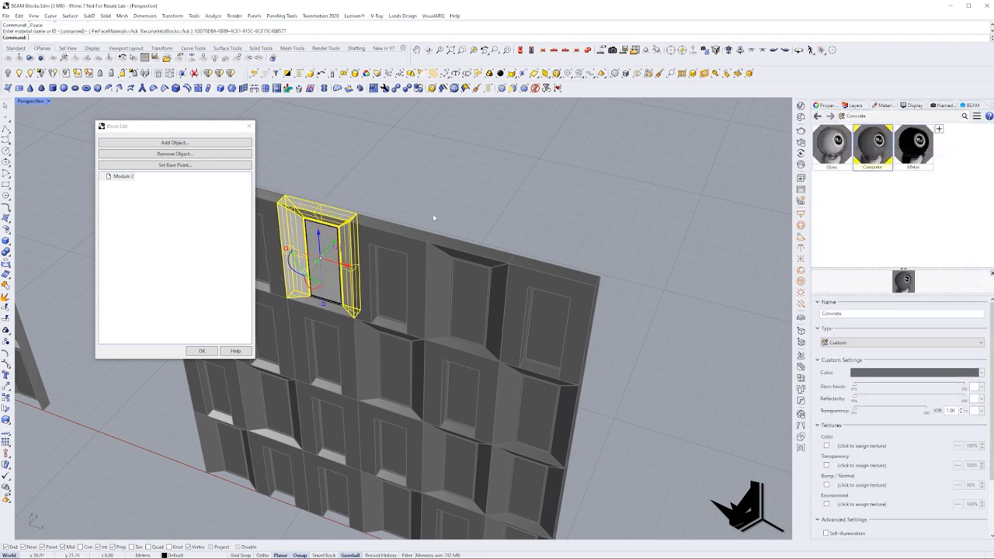
scroll(466, 311, up, 4)
click(833, 145)
right_click(833, 144)
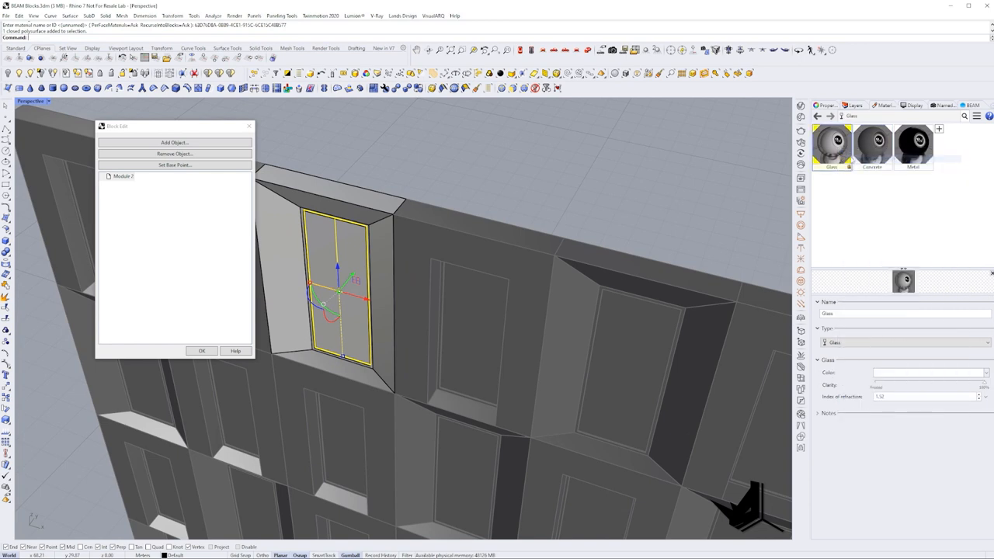
click(862, 158)
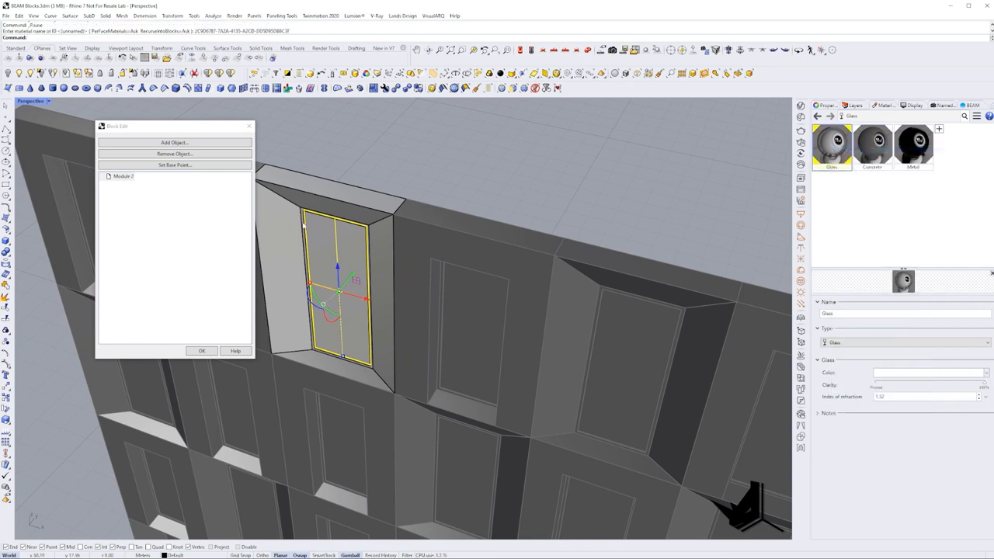
click(303, 223)
click(914, 145)
right_click(915, 144)
click(944, 158)
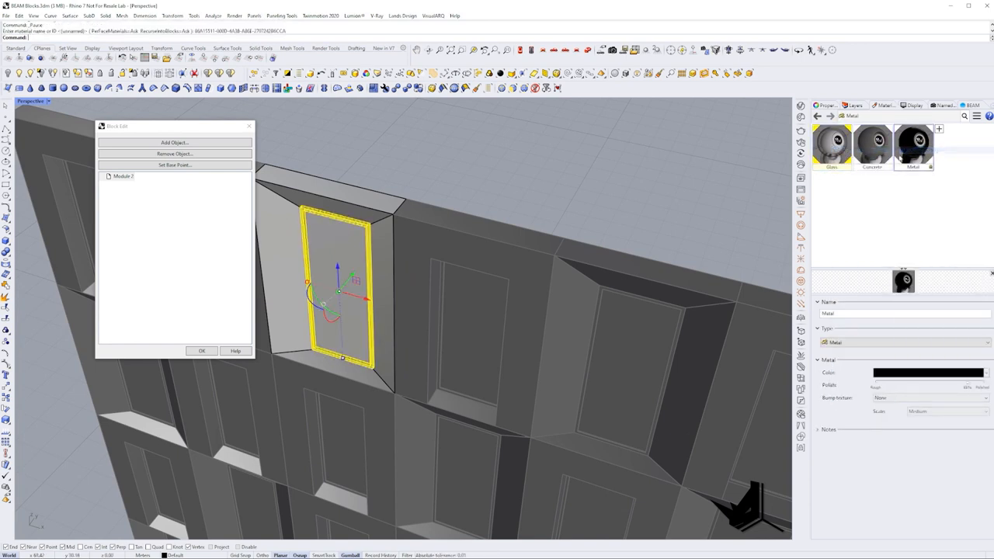
click(201, 351)
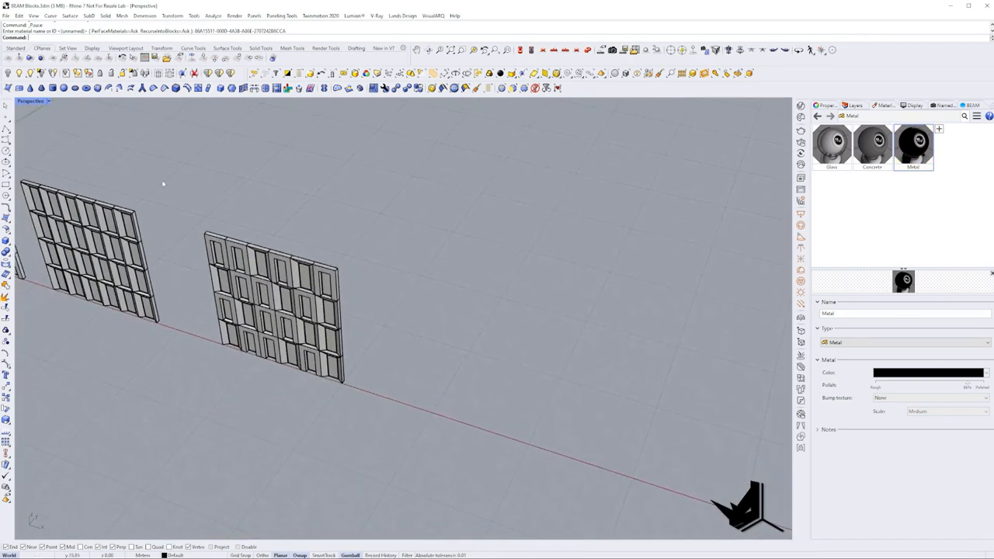
- With Rendered display on, select the right facade and BEAM it out as Facade Option A_2
click(49, 102)
click(46, 150)
scroll(349, 349, up, 4)
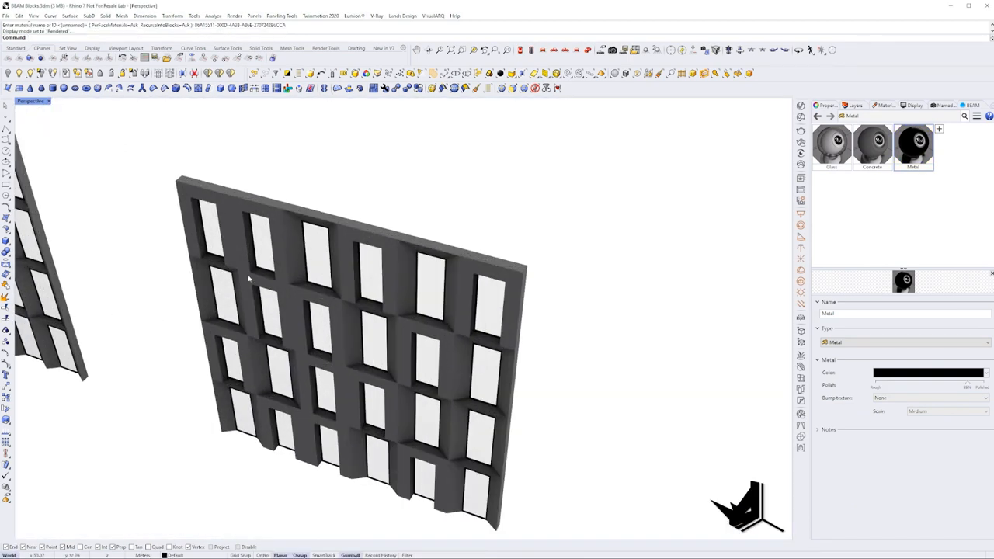
scroll(379, 365, down, 2)
drag(252, 246, 516, 488)
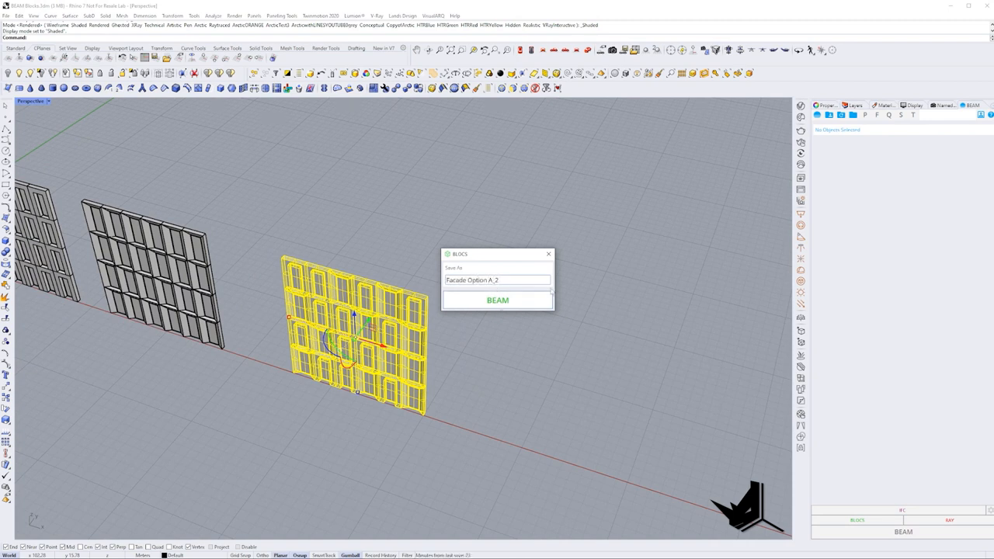
click(509, 300)
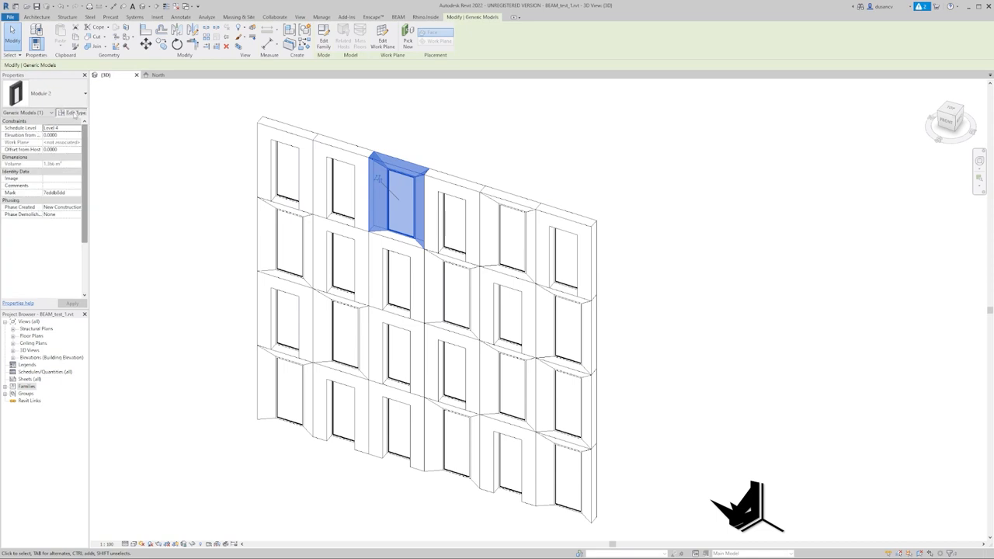
- Adjust the Revit 3D view style so modules show concrete and glass, then return to Rhino
click(74, 112)
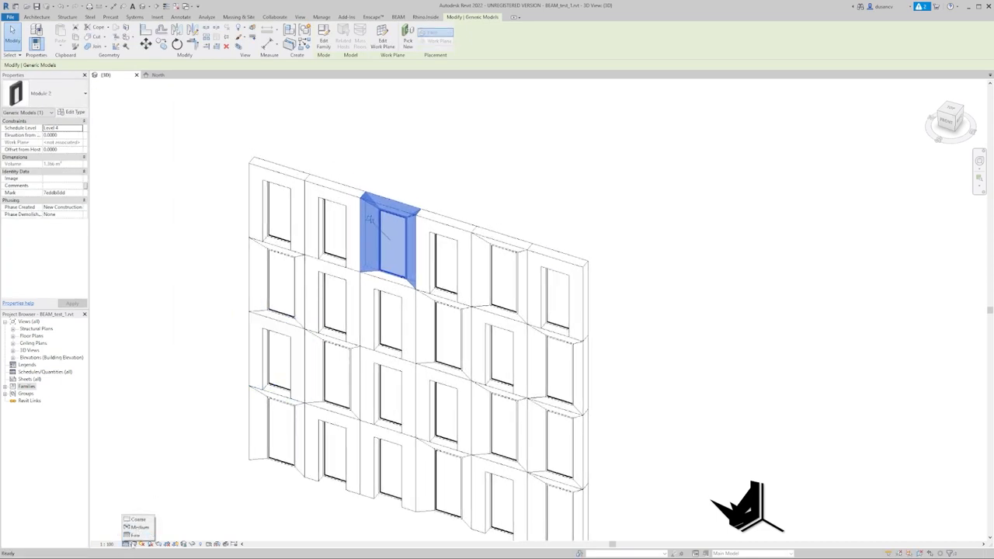
click(136, 534)
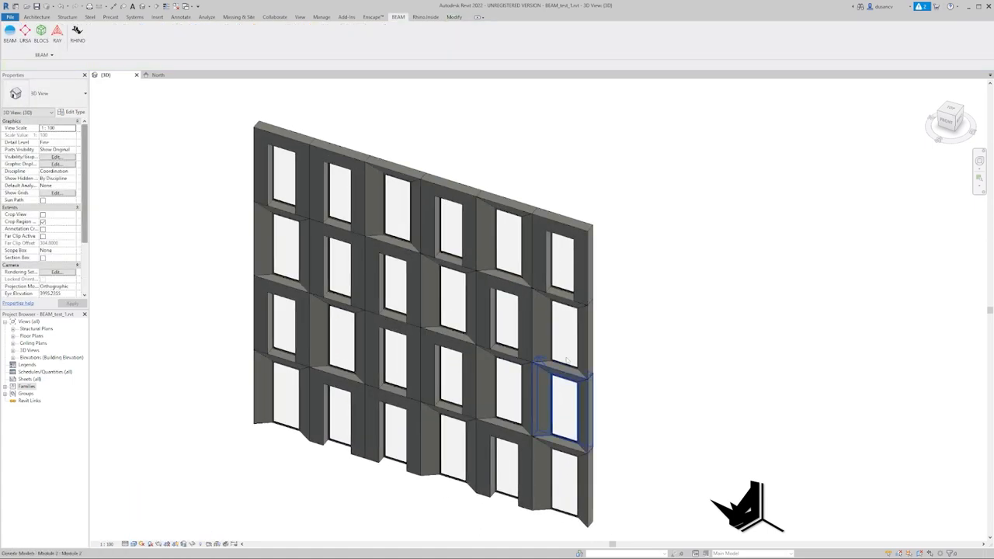
shift+middle_drag(492, 281, 358, 353)
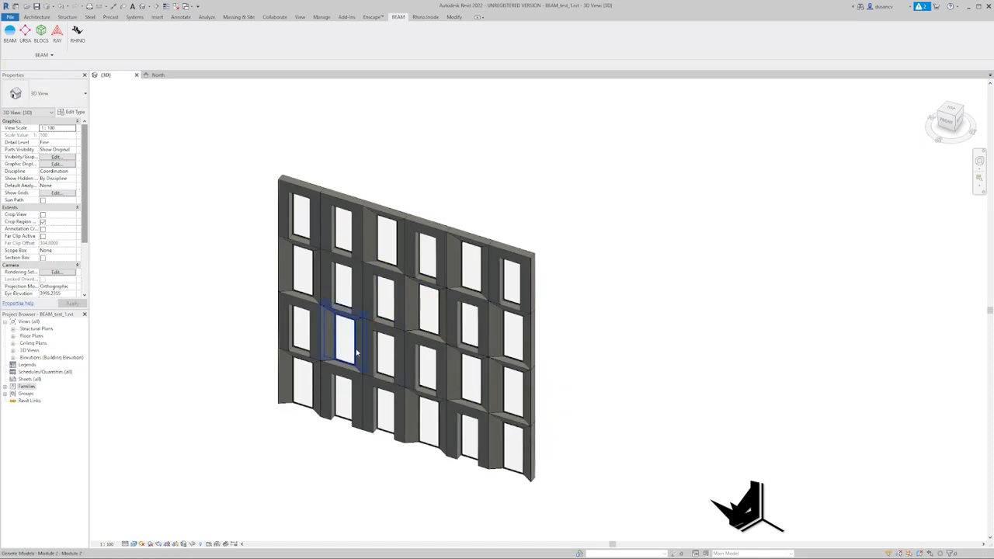
key(alt+Tab)
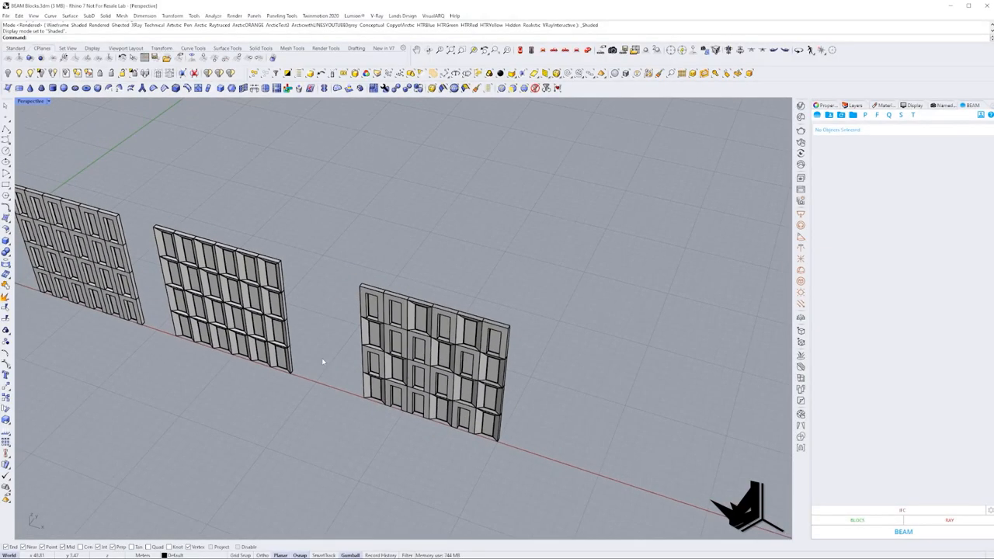
scroll(411, 394, up, 2)
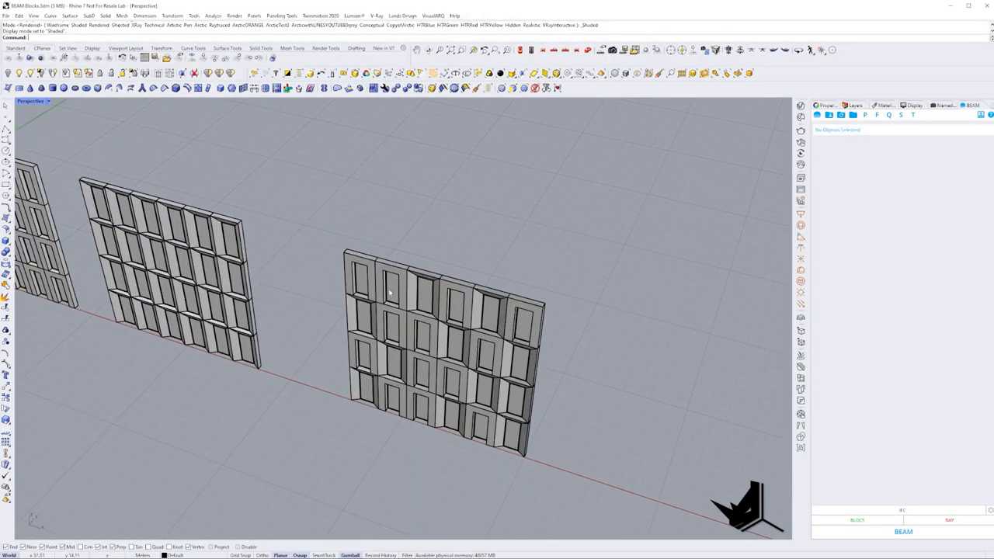
scroll(389, 292, up, 3)
scroll(373, 293, up, 5)
scroll(342, 293, up, 4)
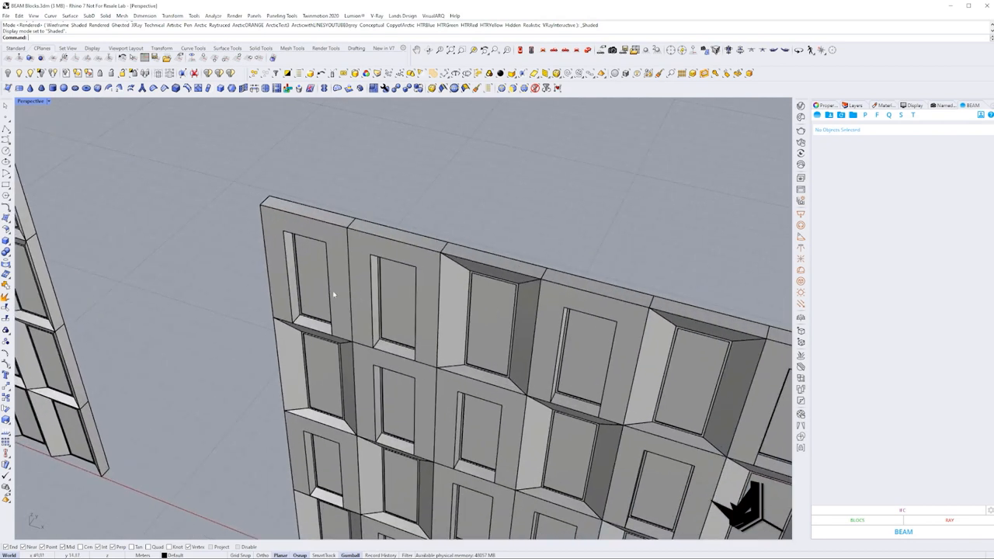
- Inside Module 1's block, draw a triangular corner-point surface across the window reveal
right_drag(333, 293, 312, 298)
double_click(326, 279)
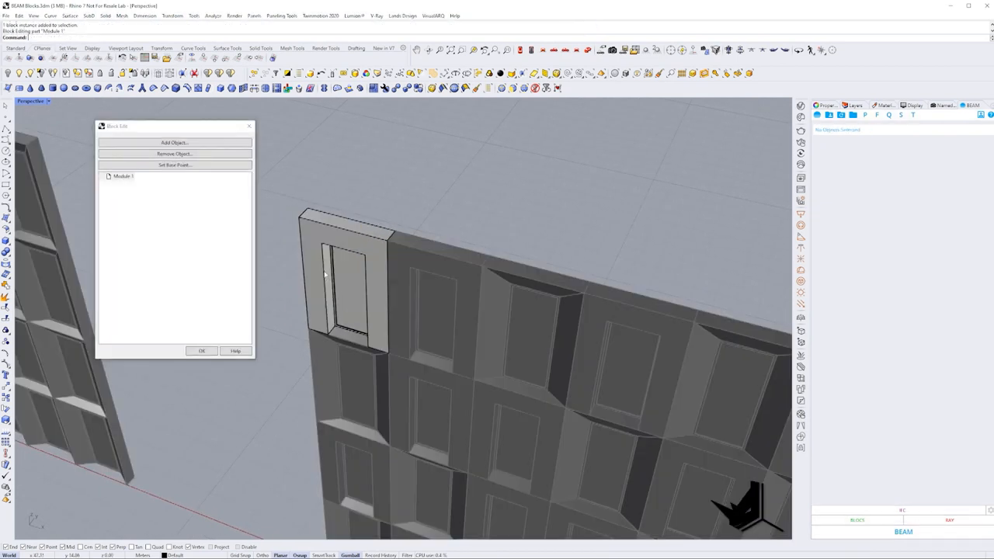
scroll(330, 283, up, 4)
scroll(332, 286, up, 2)
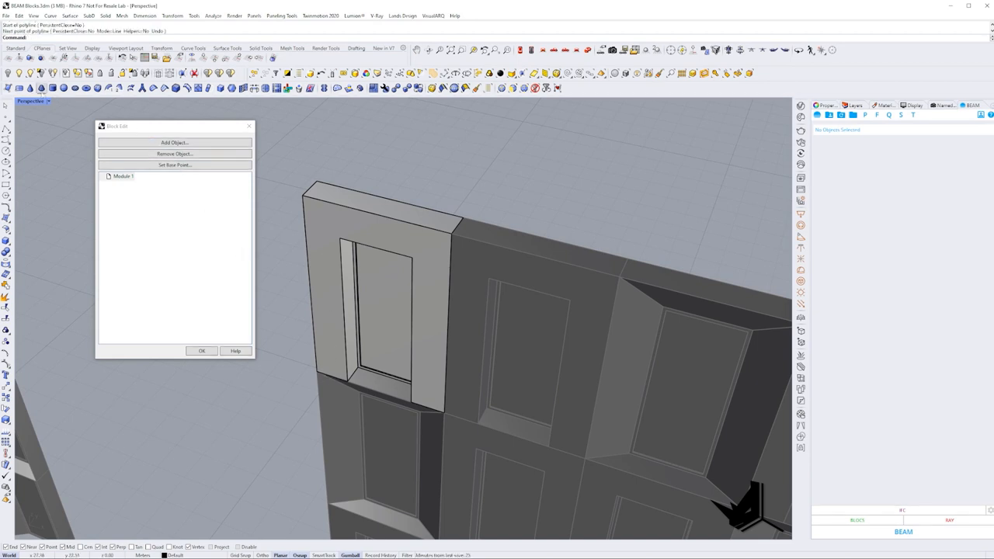
click(194, 73)
click(330, 386)
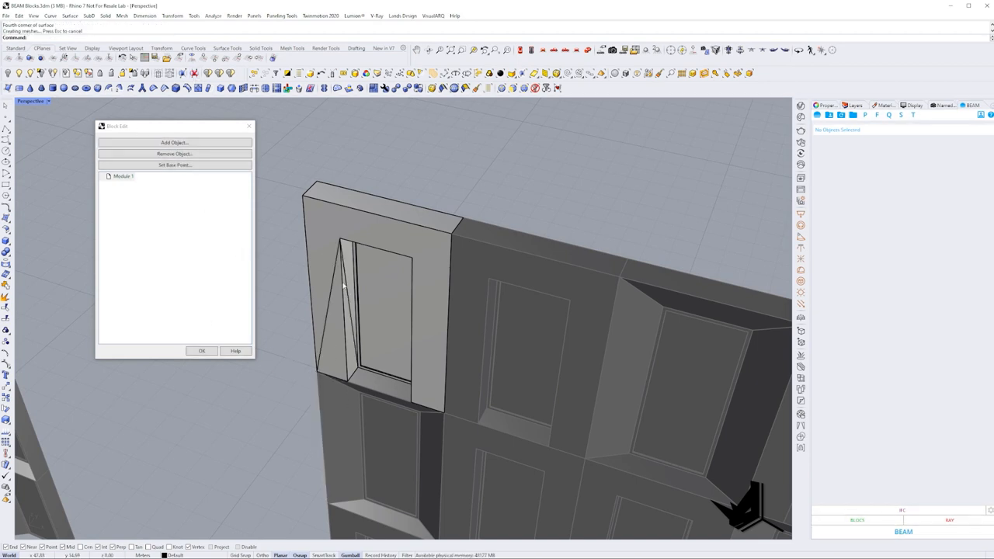
text(Ex)
click(344, 286)
- BooleanSplit the module with the triangle, delete the wedge and cutter, and update all instances
key(Return)
key(Return)
click(350, 289)
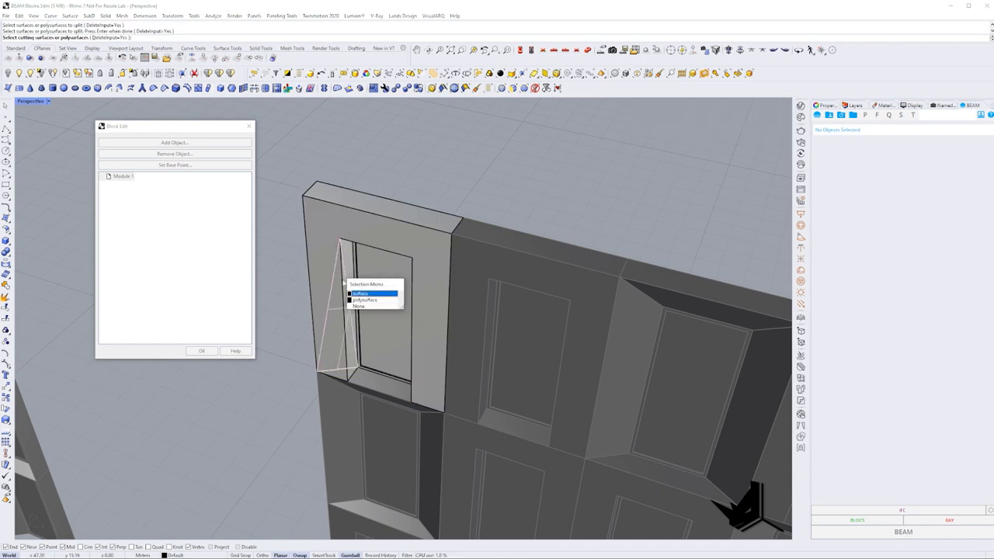
key(Return)
click(344, 299)
key(Delete)
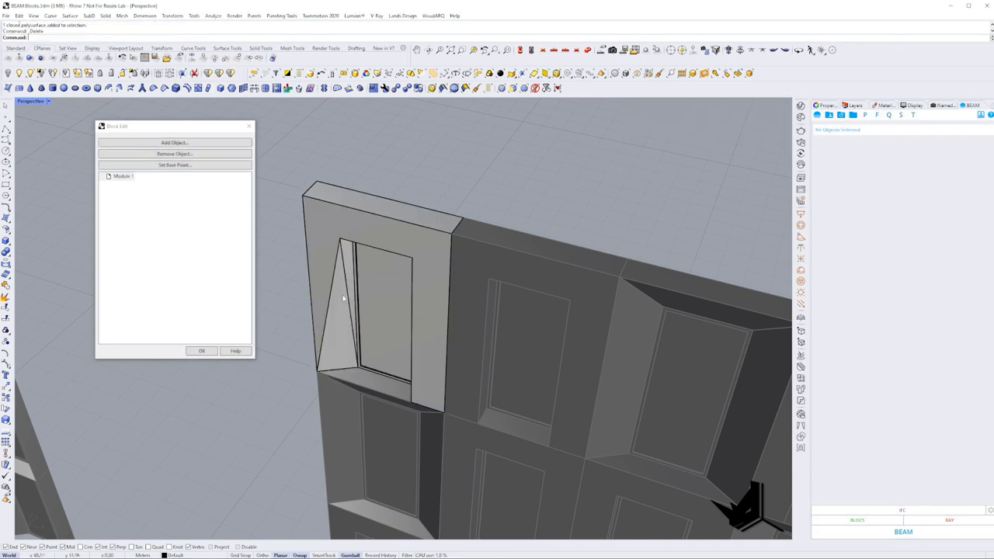
click(346, 281)
key(Delete)
right_drag(381, 367, 332, 337)
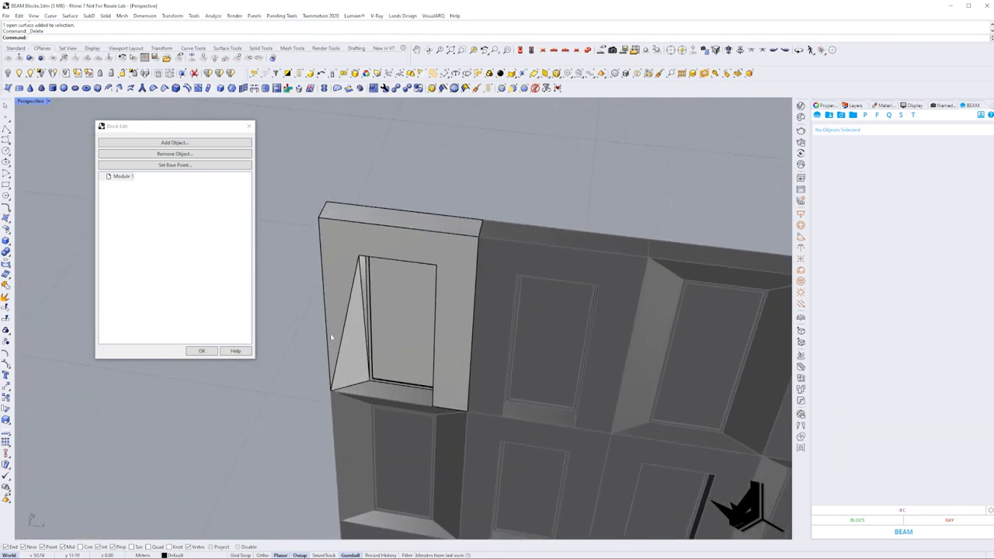
key(Return)
scroll(458, 334, down, 4)
- BEAM the reshaped facade blocks out of Rhino and dismiss the completion message
mouse_move(419, 334)
right_down()
mouse_move(346, 299)
mouse_move(383, 336)
mouse_move(275, 282)
right_up()
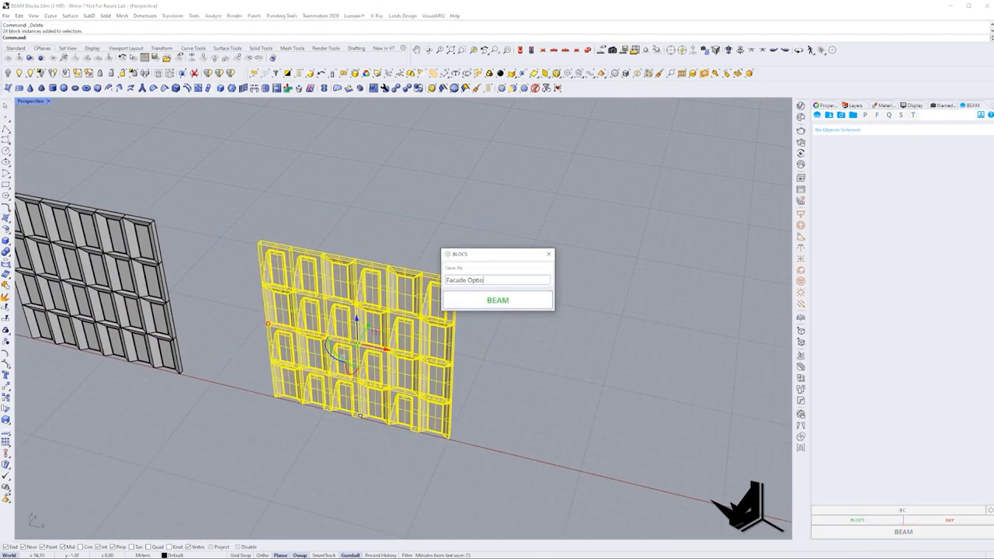
key(Return)
click(523, 303)
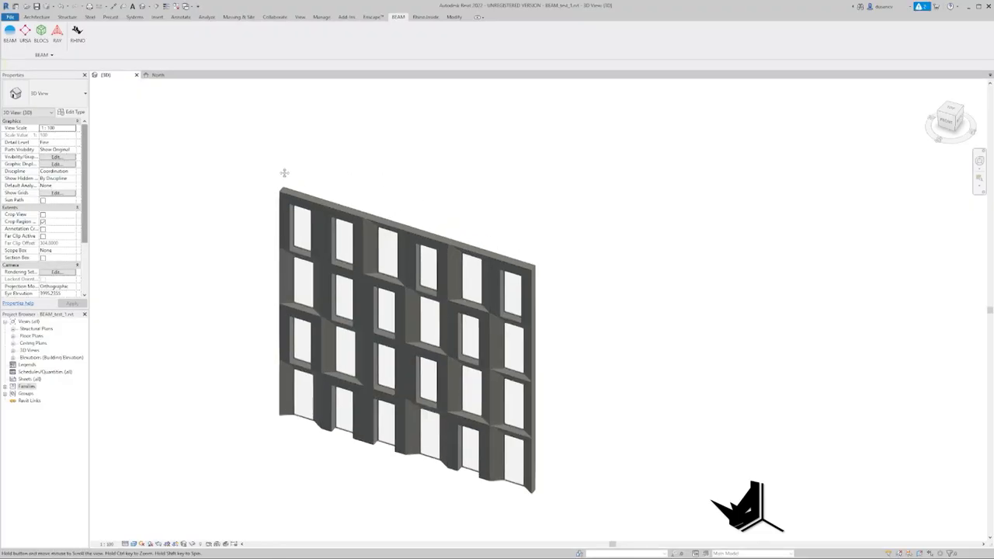
scroll(407, 186, up, 2)
- Load the updated facade blocks into Revit as families through the BLOCS dialog
click(41, 32)
click(497, 345)
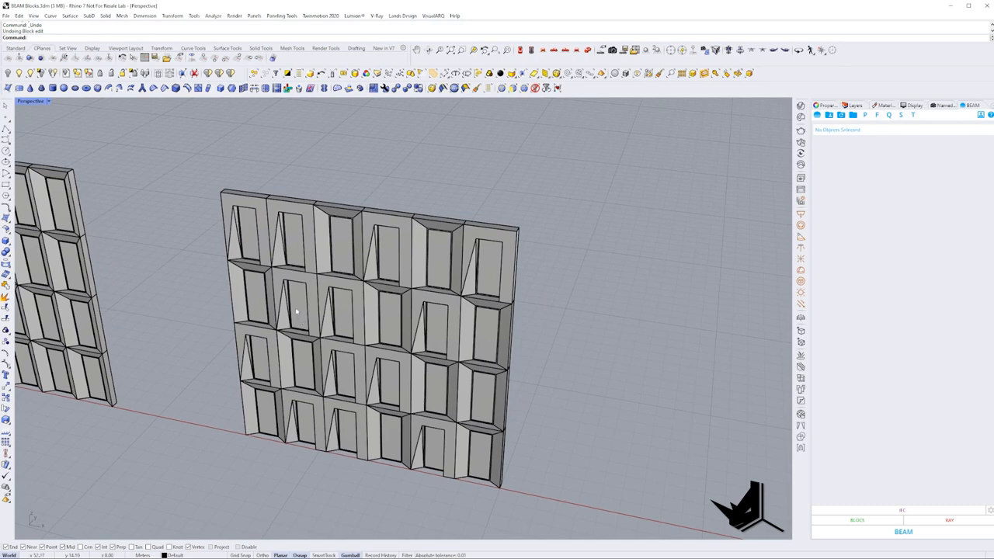
scroll(264, 266, up, 5)
- Draw a polyline along the corner module's window sill
right_drag(233, 256, 310, 295)
click(338, 309)
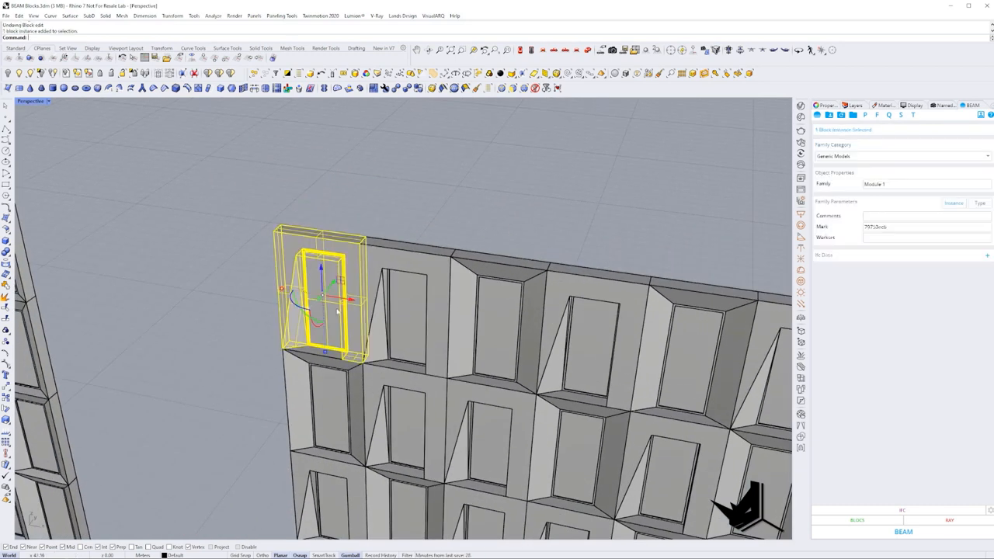
scroll(310, 307, up, 3)
scroll(394, 349, down, 4)
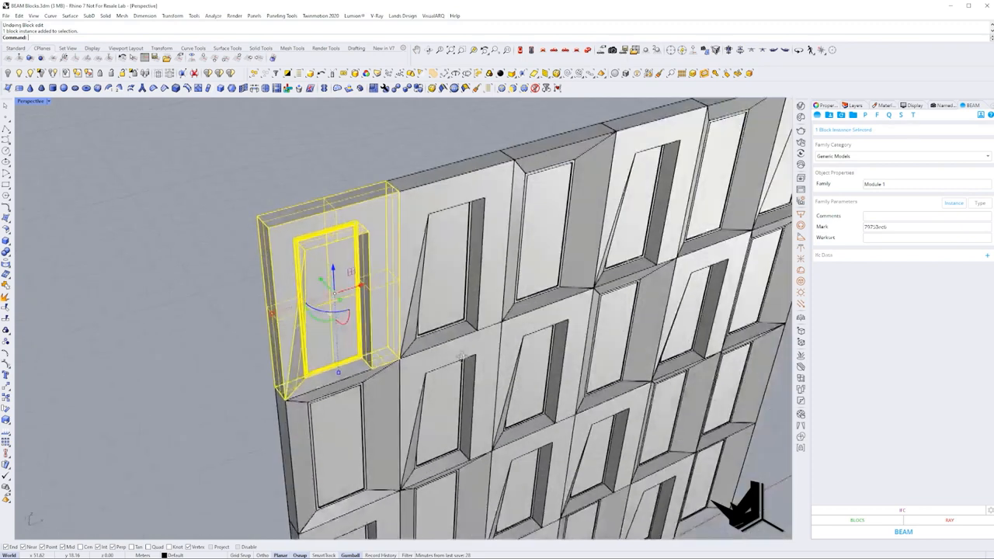
right_drag(389, 342, 432, 344)
key(Escape)
scroll(431, 344, up, 5)
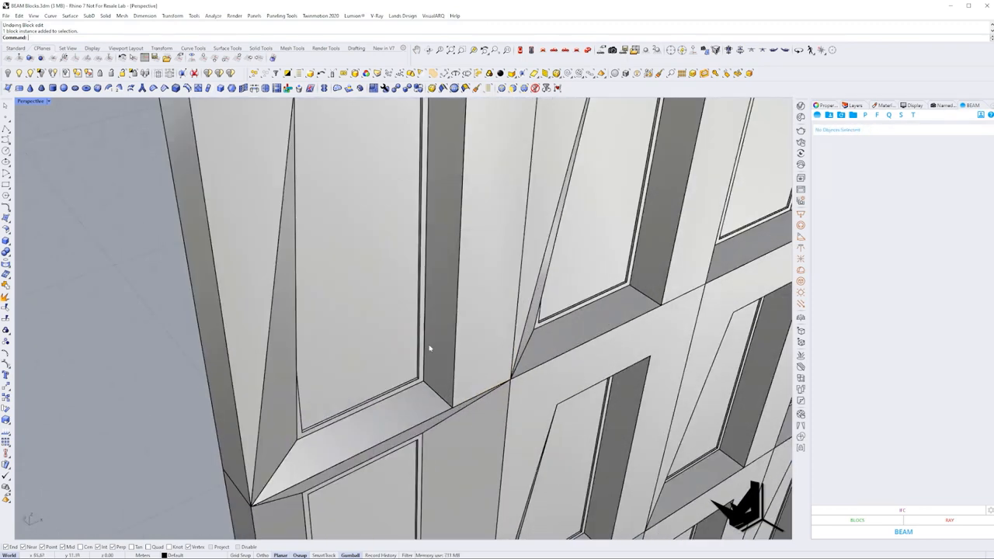
scroll(432, 344, up, 2)
text(Polyline)
key(Return)
click(458, 391)
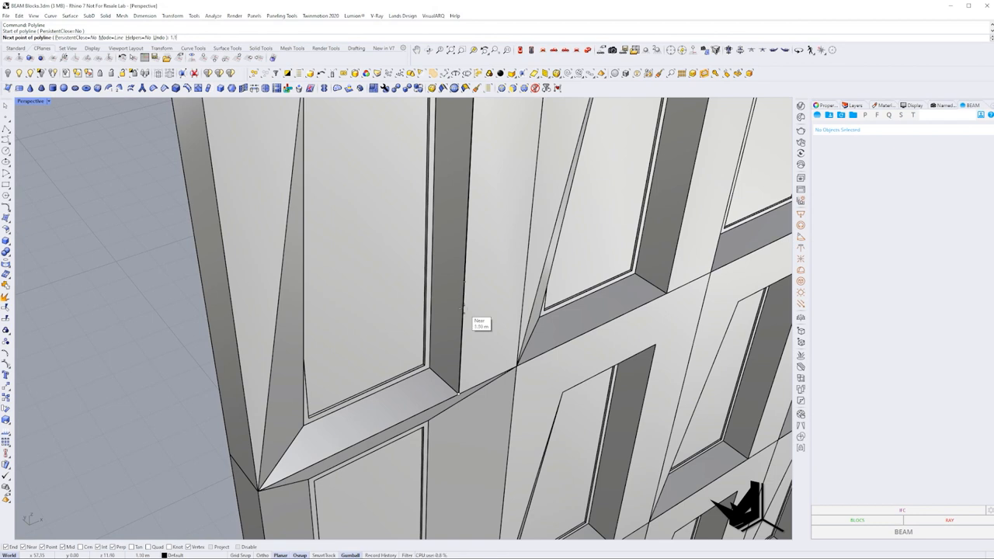
click(463, 309)
key(Return)
- Extrude the sill line upward into a flat panel surface
right_drag(466, 326, 435, 365)
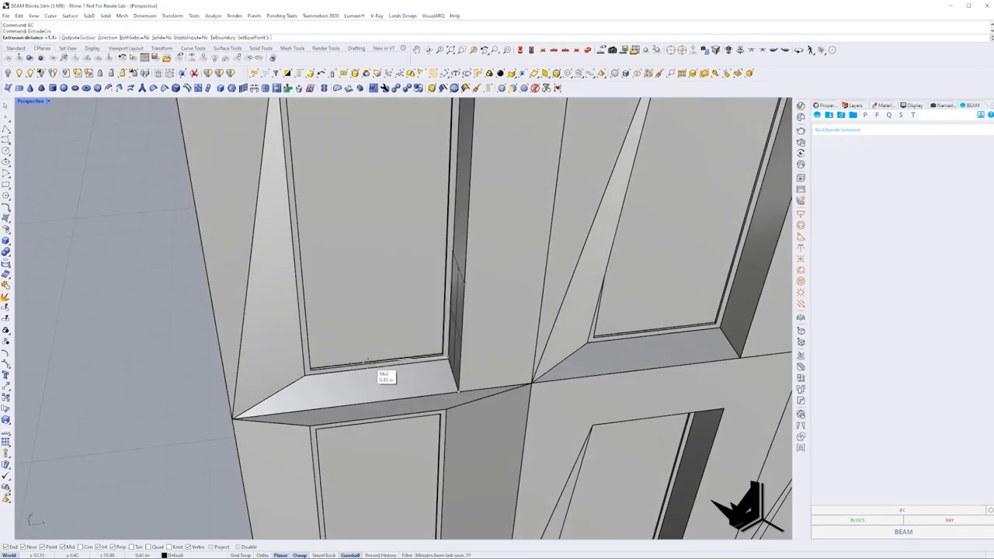
text(ExtrudeCrv)
key(Return)
click(459, 390)
text(d)
key(Return)
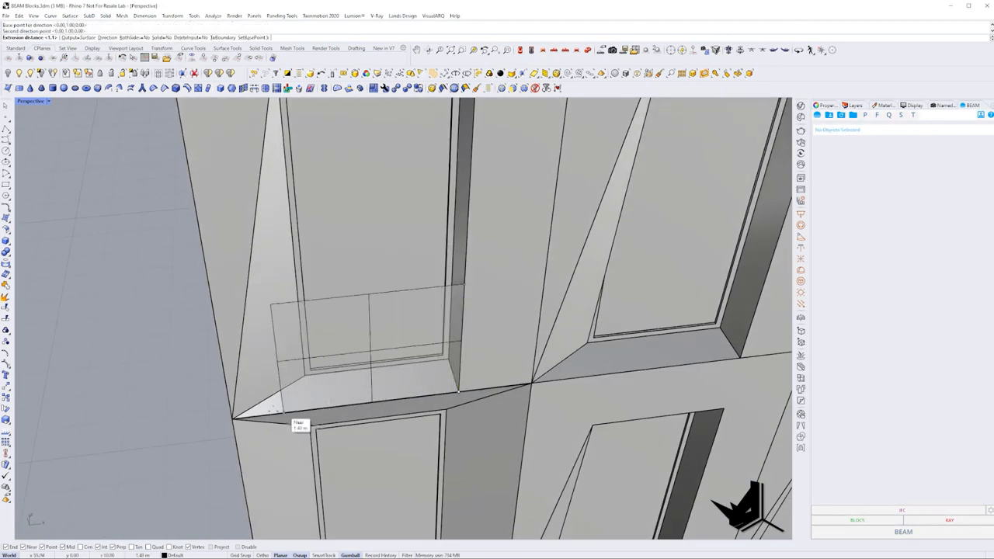
click(458, 391)
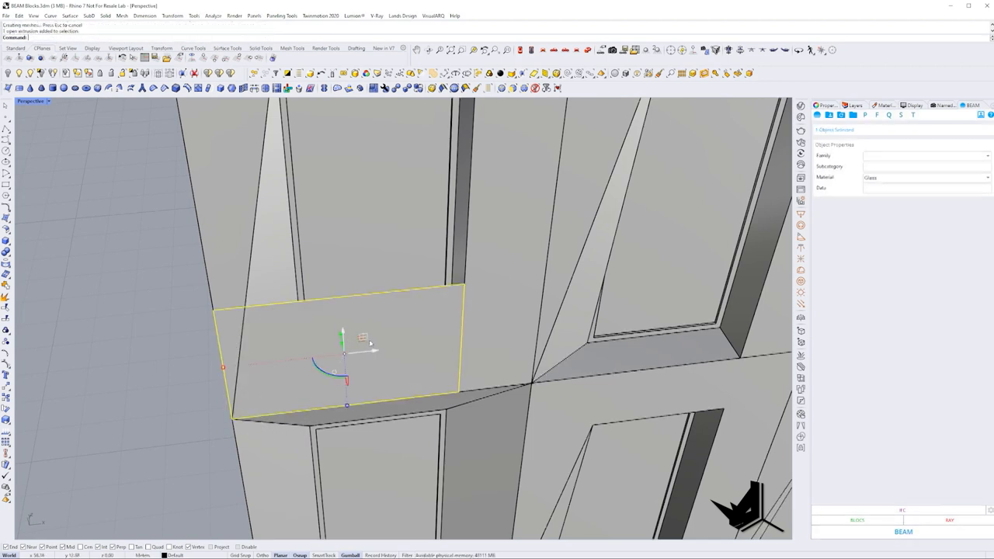
right_drag(466, 350, 389, 326)
- Move the panel along the opening with the gumball and begin Scale1D on it
drag(354, 342, 376, 334)
key(Escape)
right_drag(435, 334, 456, 356)
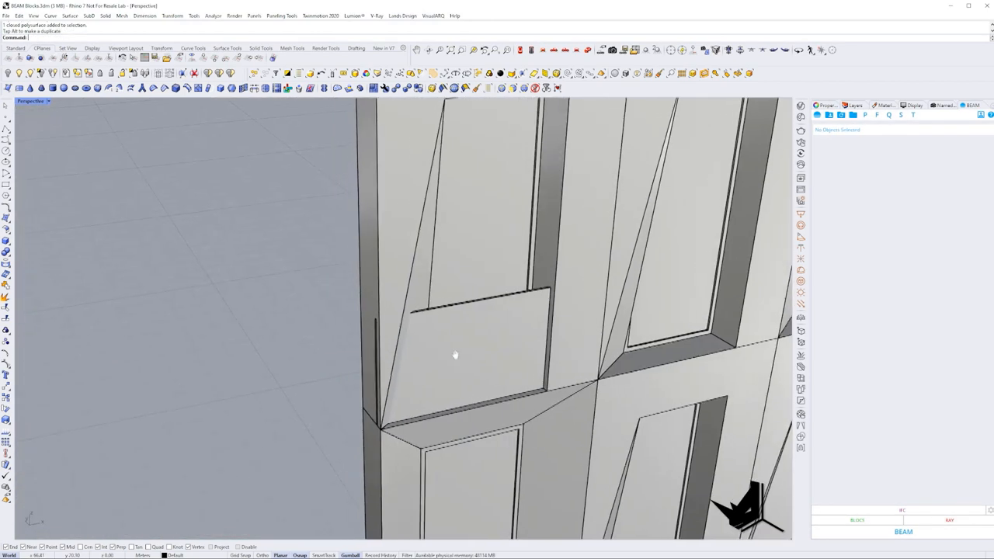
click(455, 355)
key(Return)
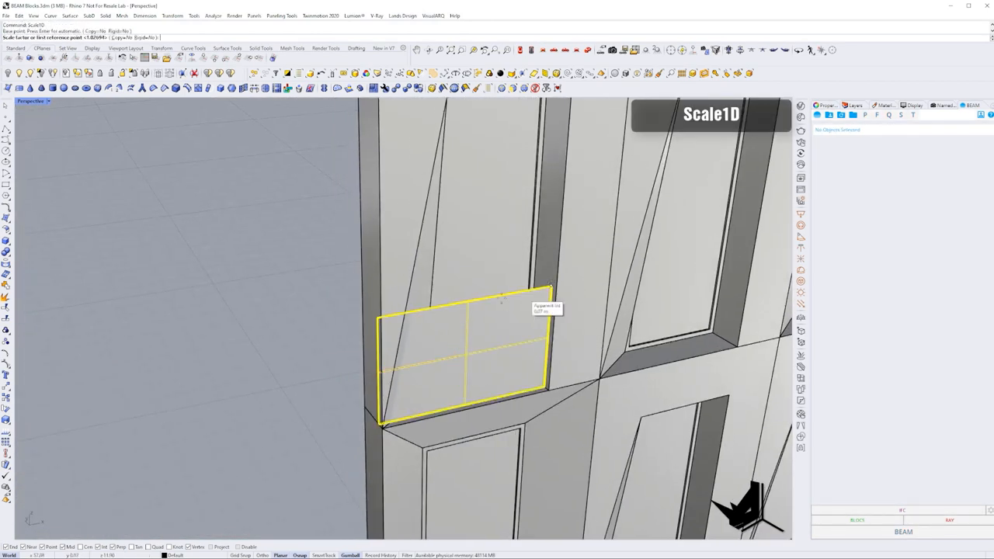
scroll(466, 350, up, 8)
scroll(388, 310, down, 8)
right_drag(389, 311, 349, 295)
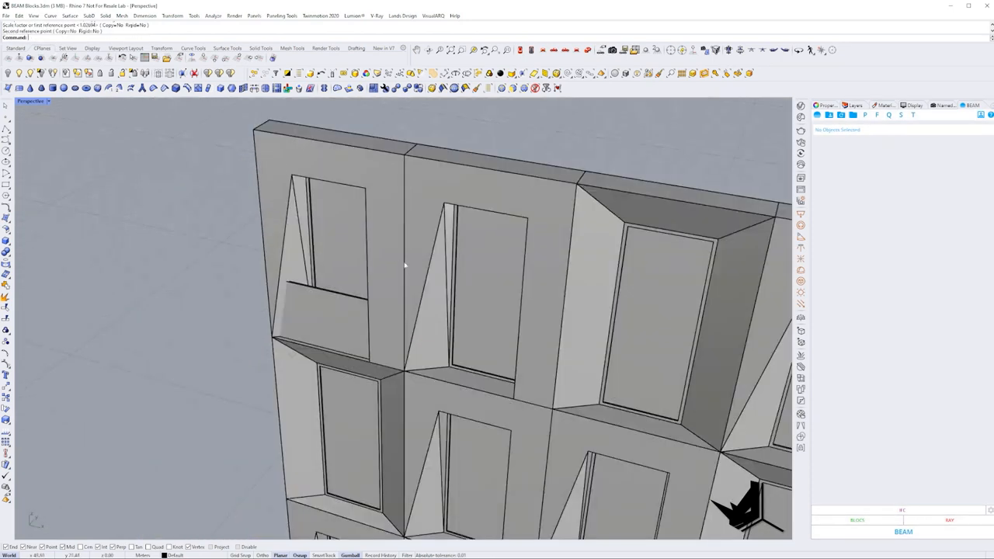
- Stretch the panel to the window width and add it into the Module 1 block definition
click(333, 256)
right_drag(334, 257, 328, 313)
double_click(358, 263)
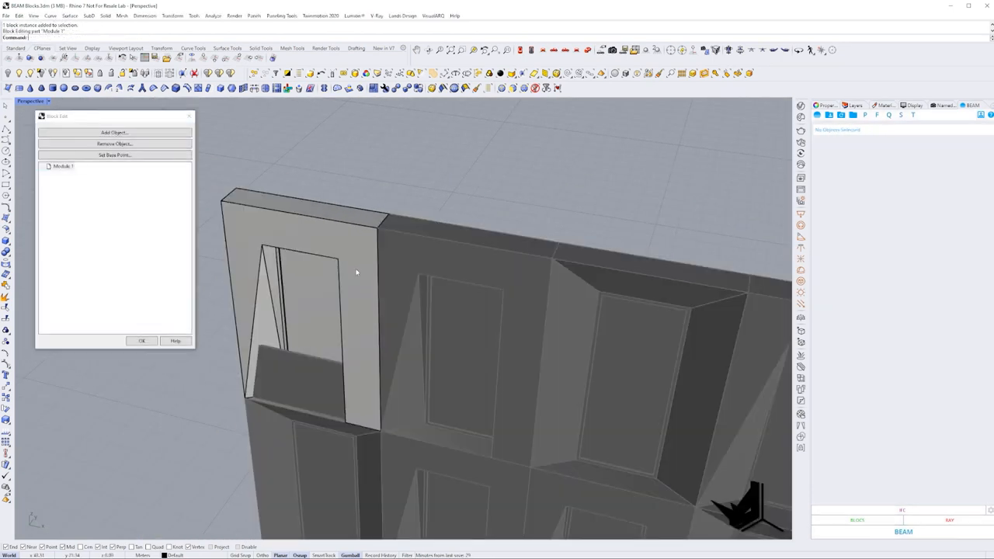
click(123, 134)
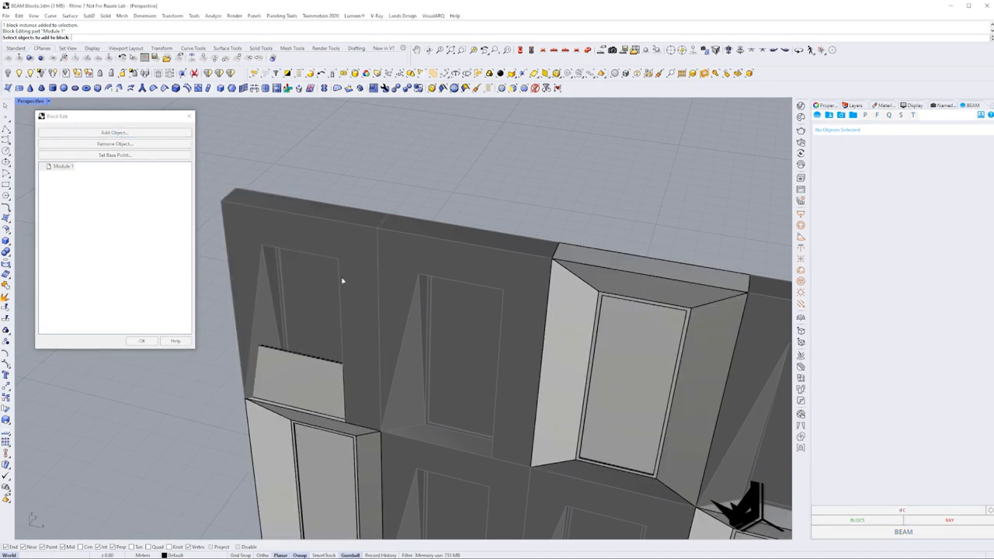
click(310, 370)
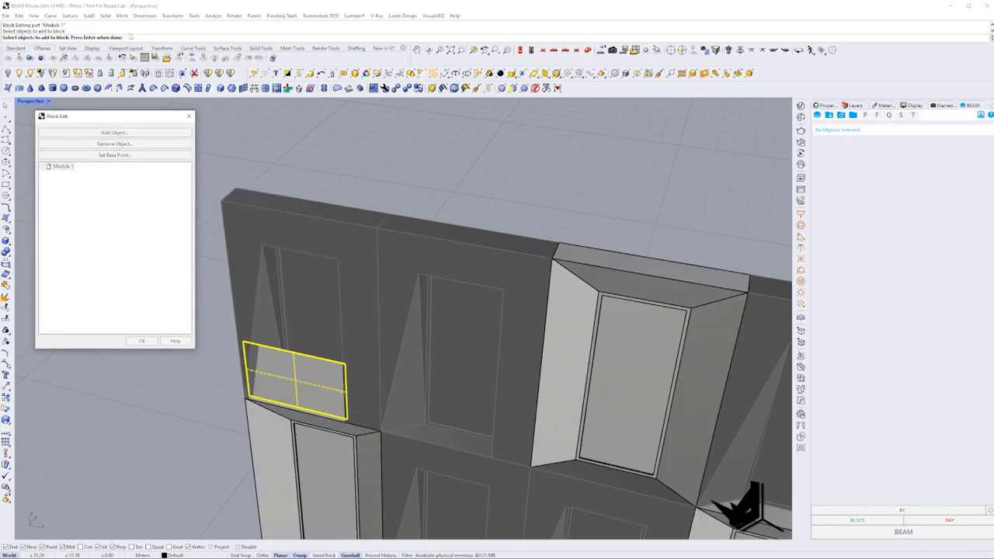
key(Return)
click(141, 341)
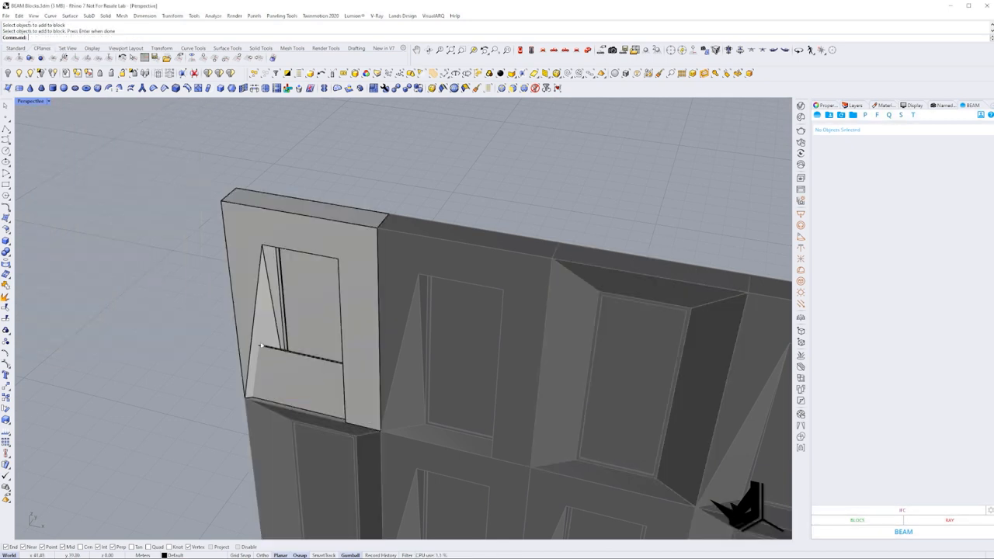
scroll(417, 367, down, 4)
scroll(418, 367, down, 6)
scroll(418, 367, down, 4)
scroll(418, 366, up, 6)
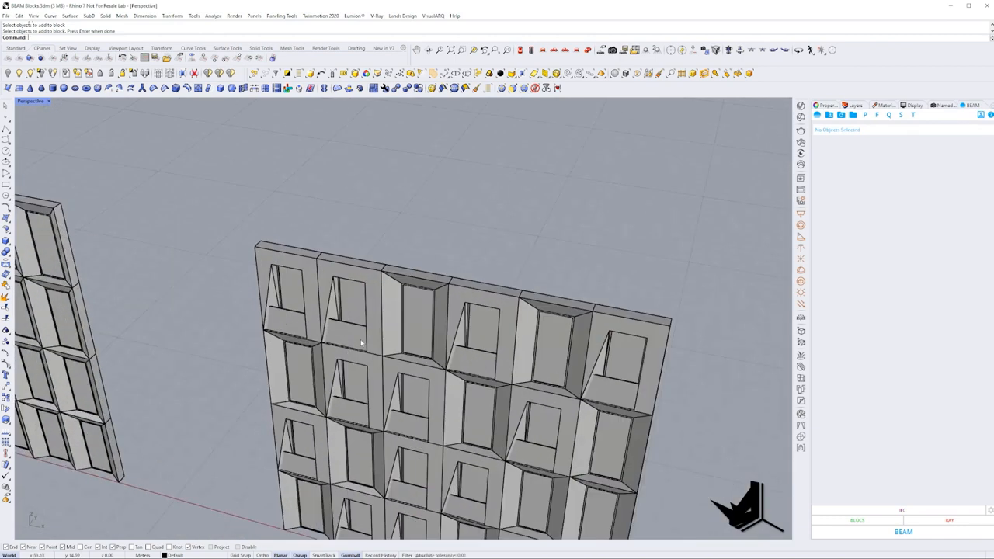
scroll(350, 326, down, 2)
scroll(311, 295, up, 2)
scroll(255, 243, up, 2)
- Select only the right facade's Module 1 instances and export them as Module 1_updated blocks
right_drag(256, 243, 295, 247)
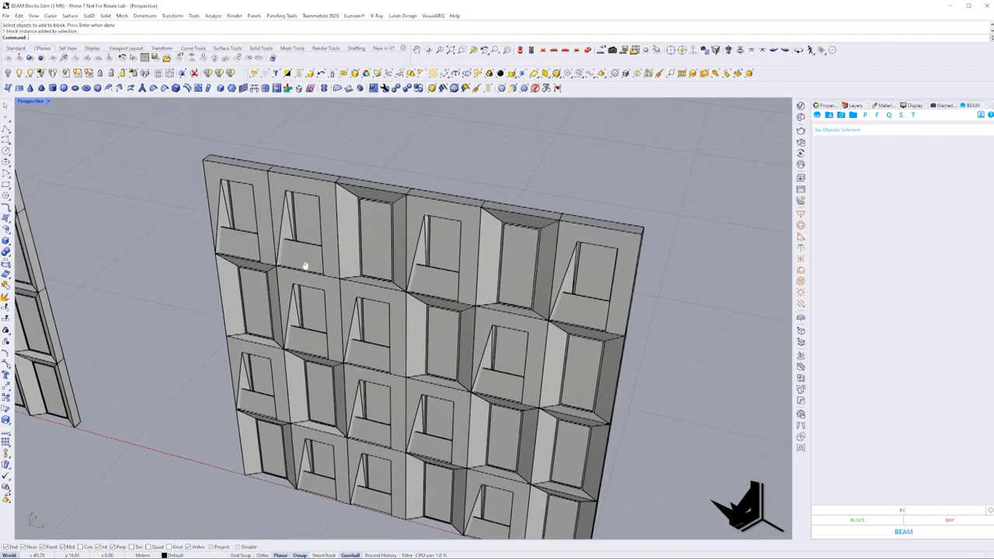
click(878, 115)
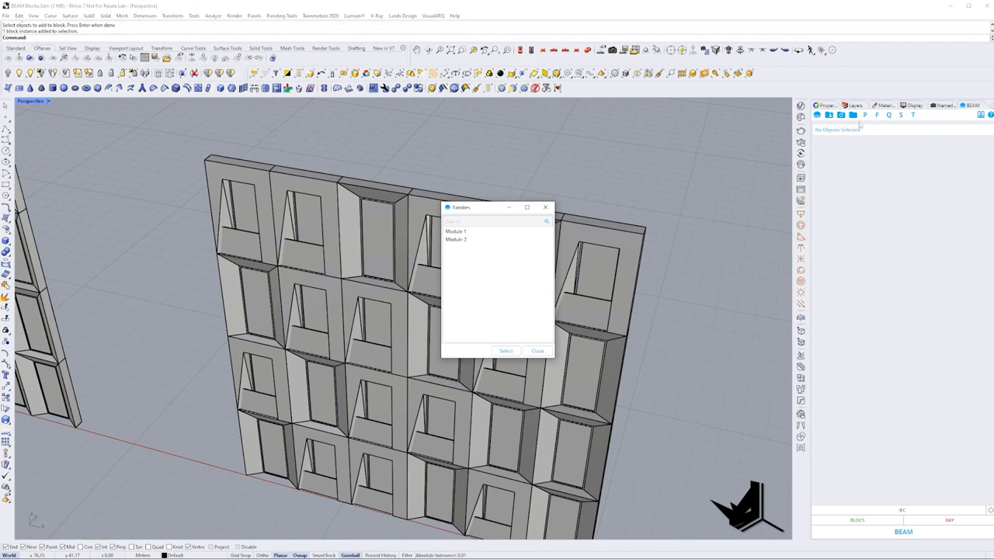
click(506, 352)
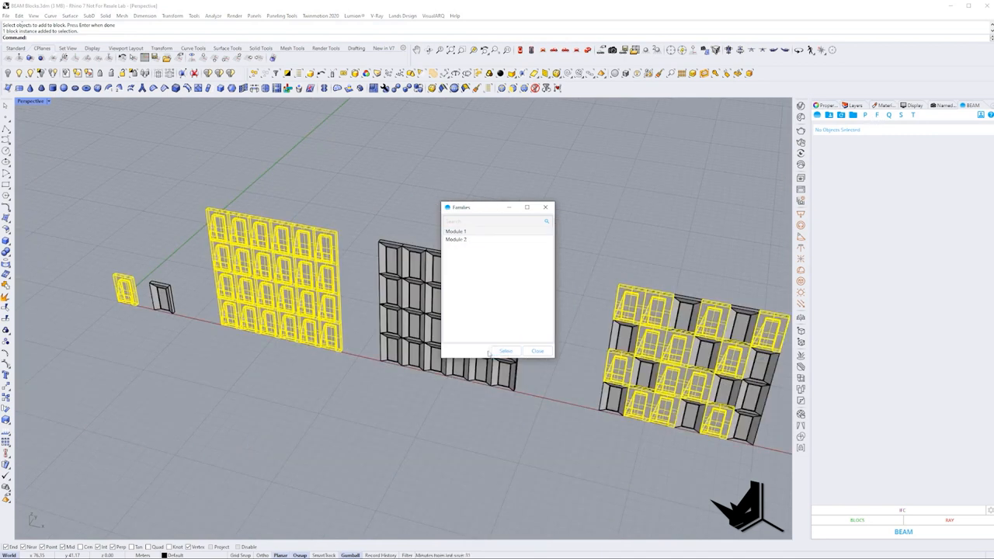
click(538, 352)
ctrl+drag(76, 156, 357, 399)
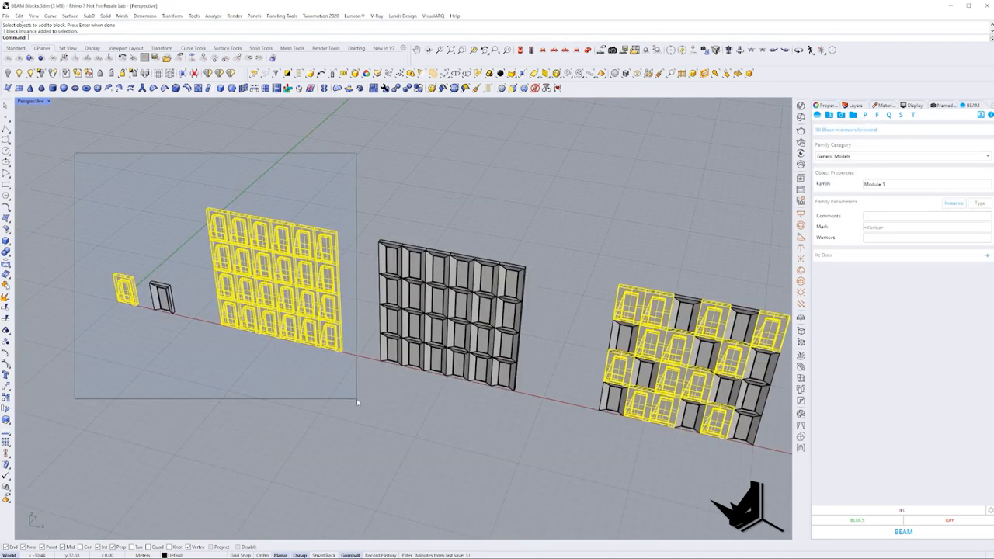
scroll(466, 334, up, 5)
scroll(356, 314, up, 5)
right_drag(466, 314, 356, 314)
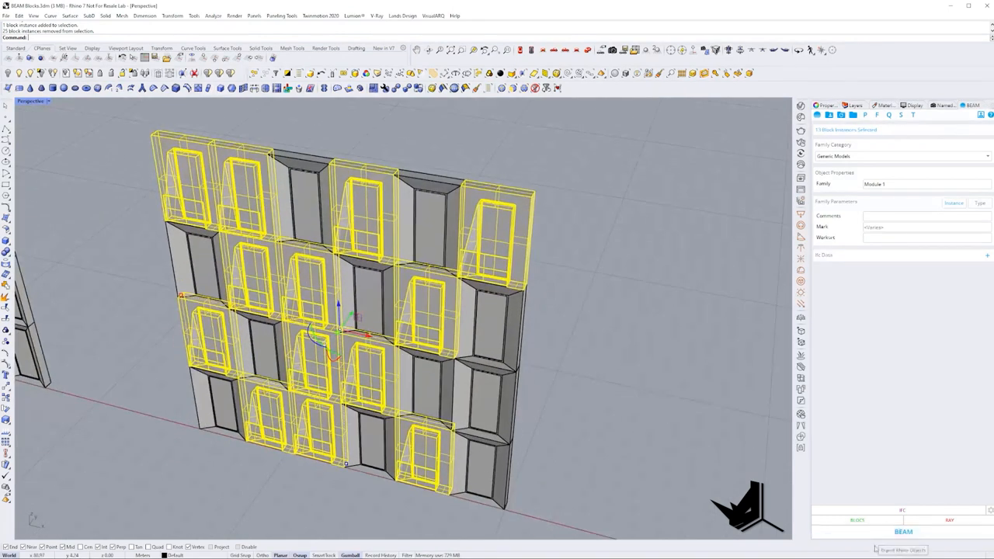
click(903, 531)
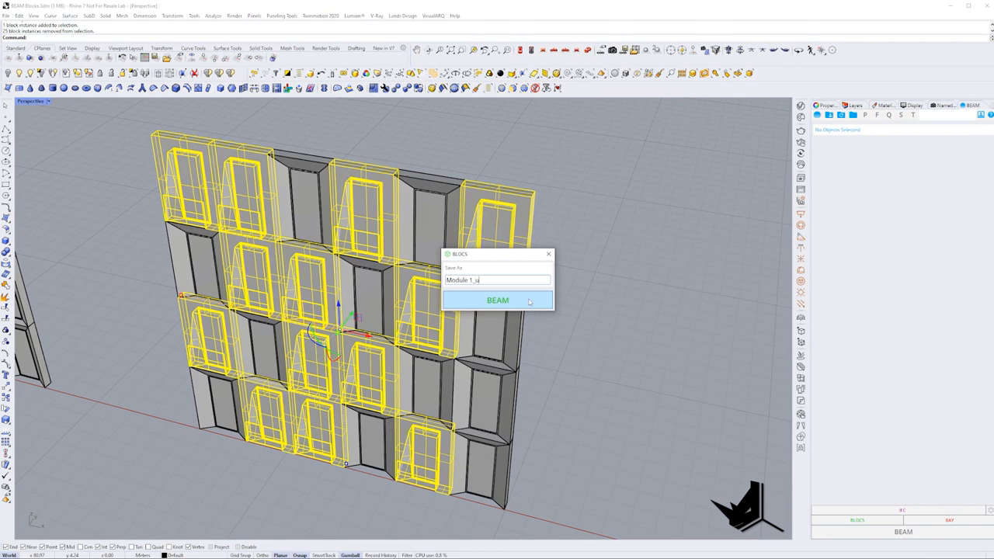
click(529, 302)
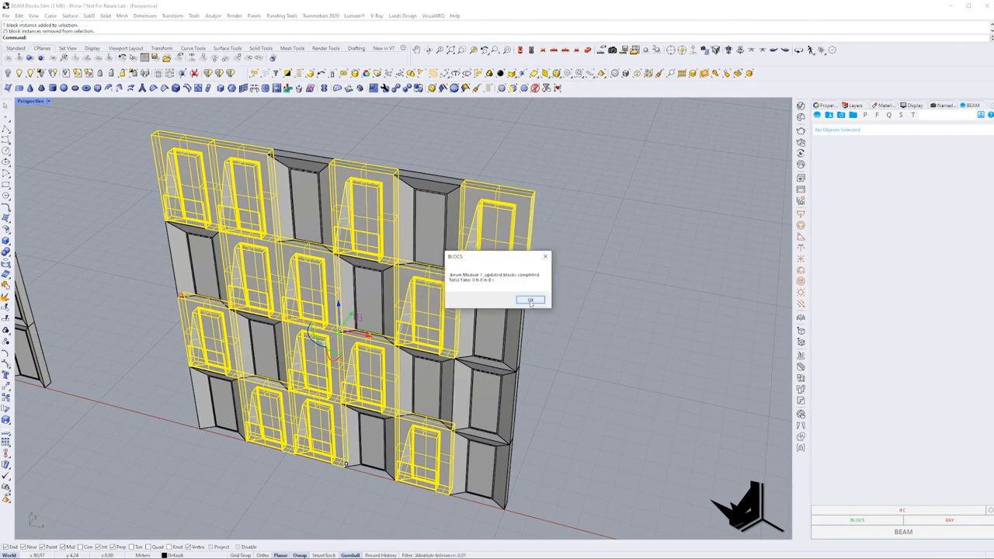
- Import 'Module 1_updated blocks' via BEAM BLOCS, updating 13 Module 1 instances with glass sill panels
click(530, 302)
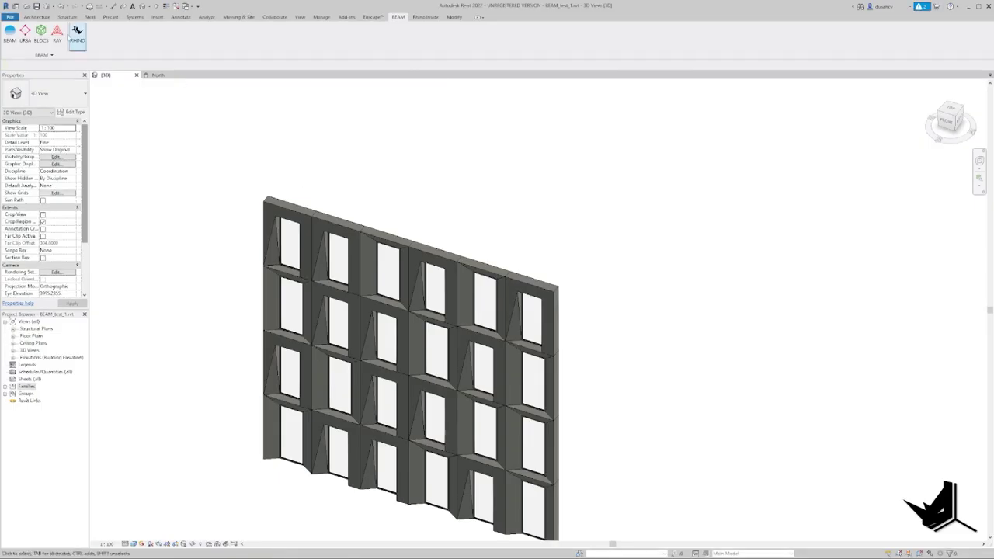
click(77, 35)
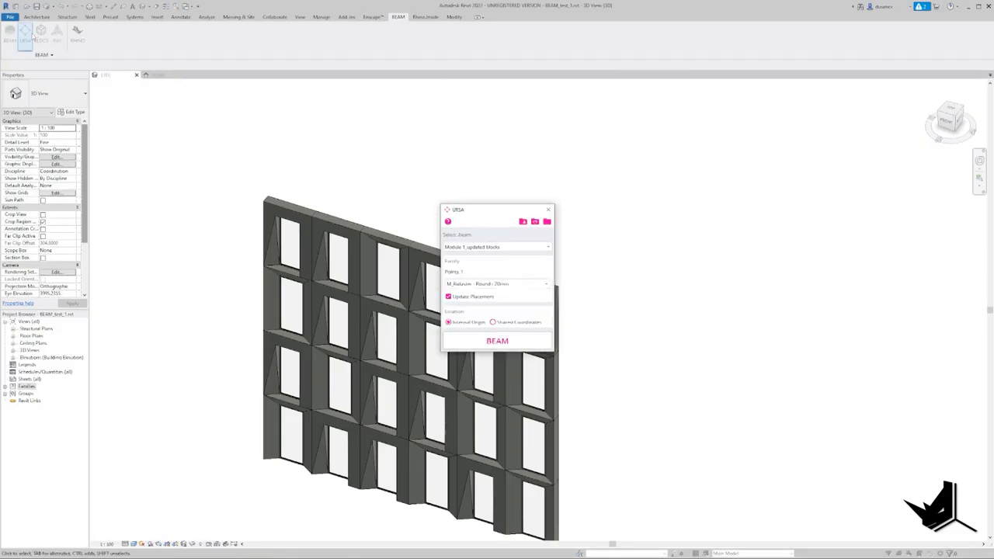
click(42, 35)
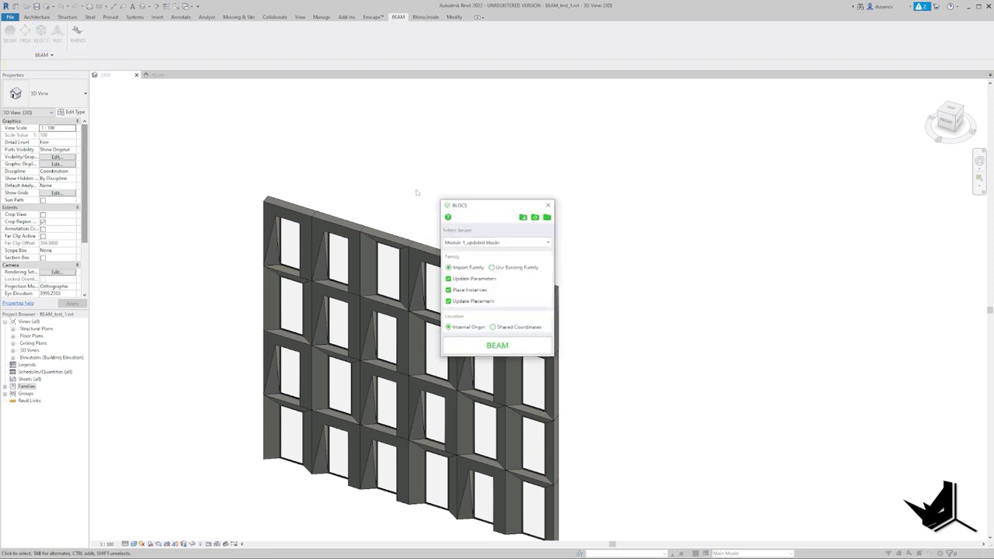
click(497, 345)
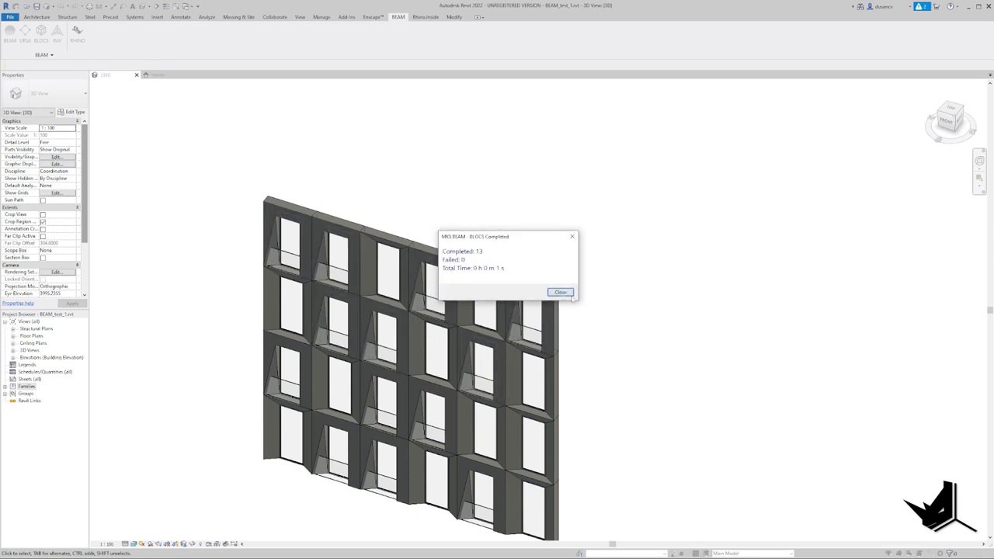
click(561, 292)
scroll(311, 233, up, 6)
scroll(296, 233, up, 6)
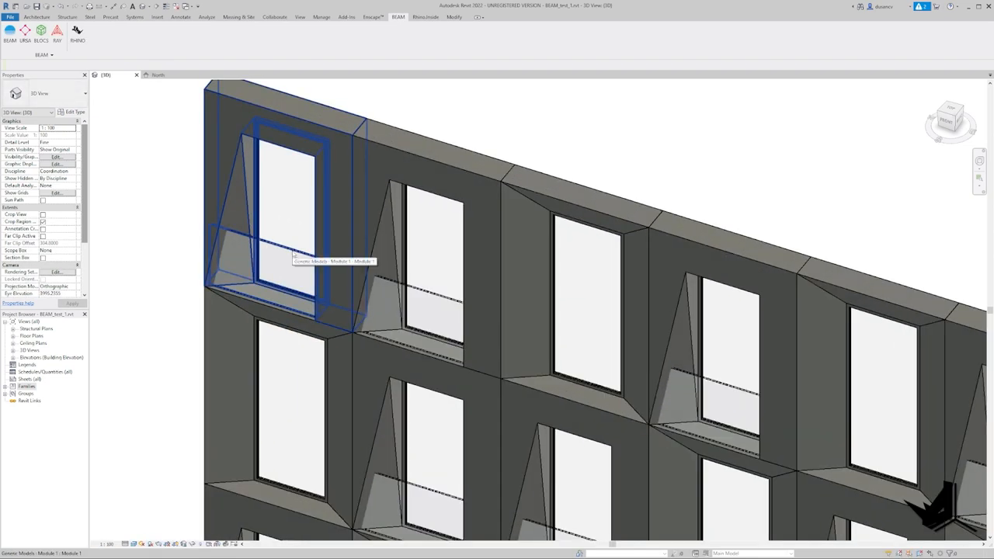
scroll(295, 256, down, 5)
scroll(433, 353, down, 4)
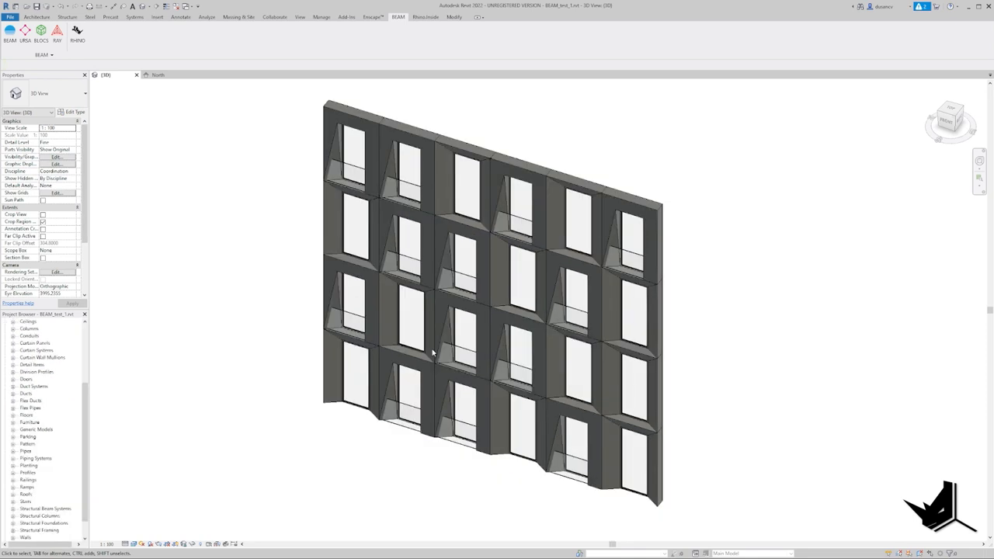